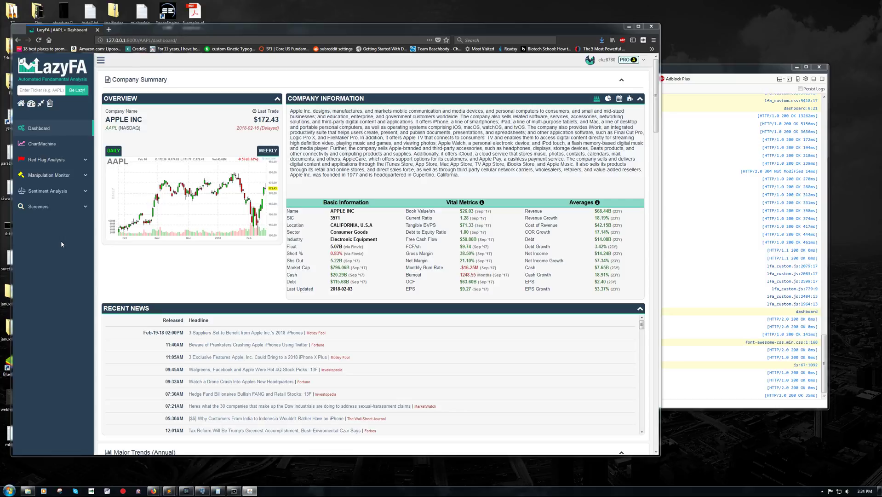
# Step: Open a blank browser tab for reference, return to LazyFA and open AAPL's Ownership Forms page under Sentiment Analysis
pyautogui.click(109, 29)
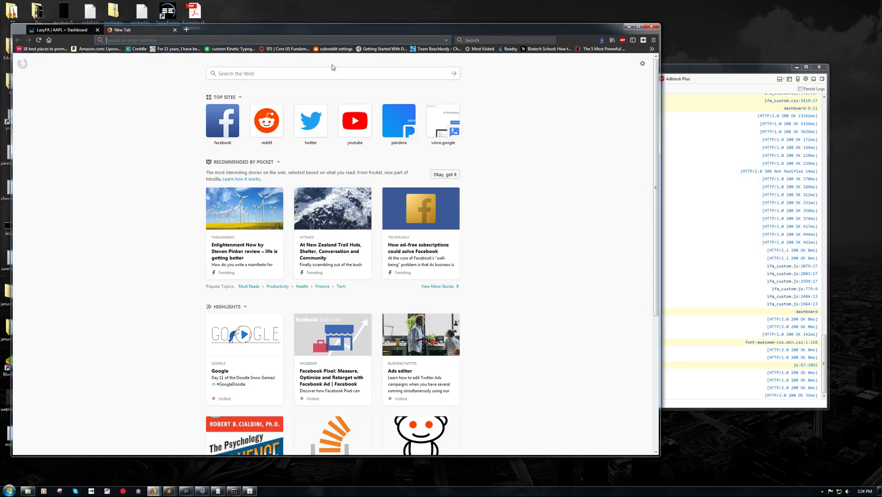
pyautogui.click(62, 29)
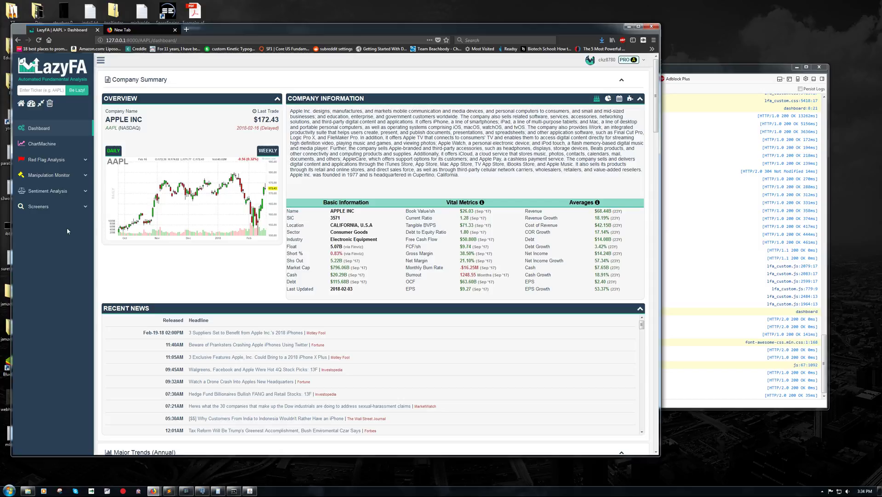
pyautogui.click(58, 193)
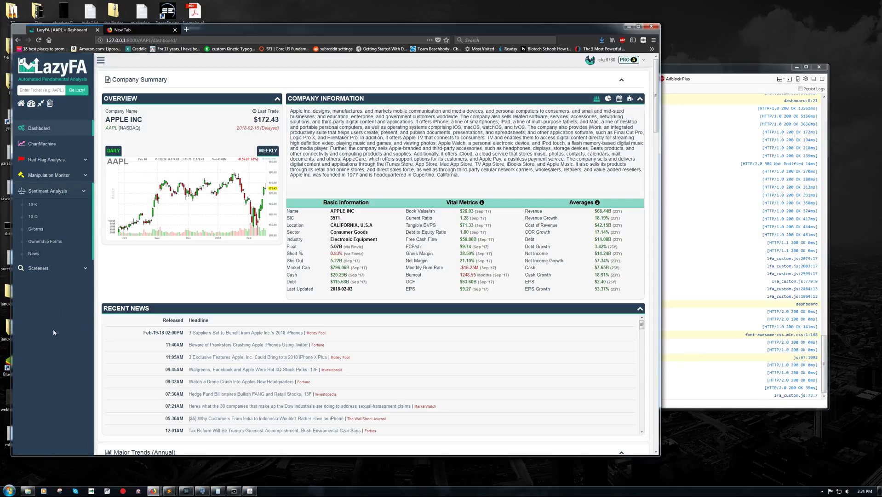
pyautogui.click(61, 245)
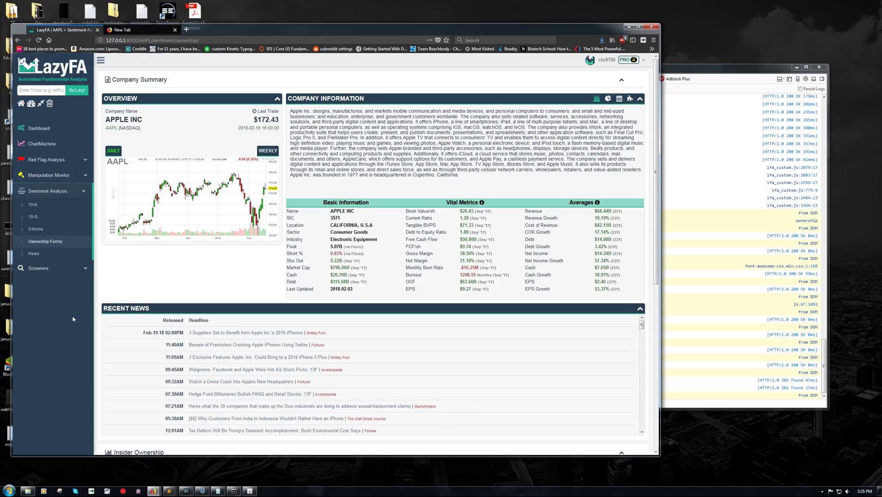
# Step: Chart the Chief Executive Officer's share ownership in the first Insider Ownership chart
pyautogui.scroll(-5, 72, 315)
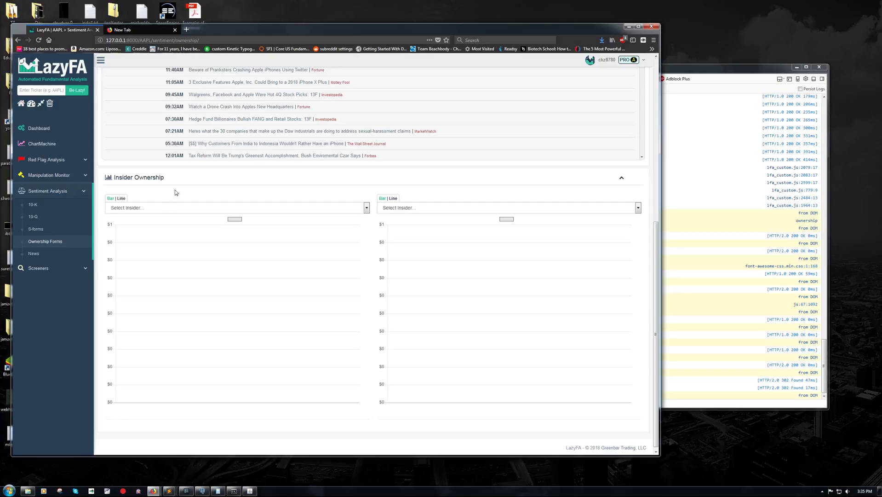
pyautogui.click(153, 212)
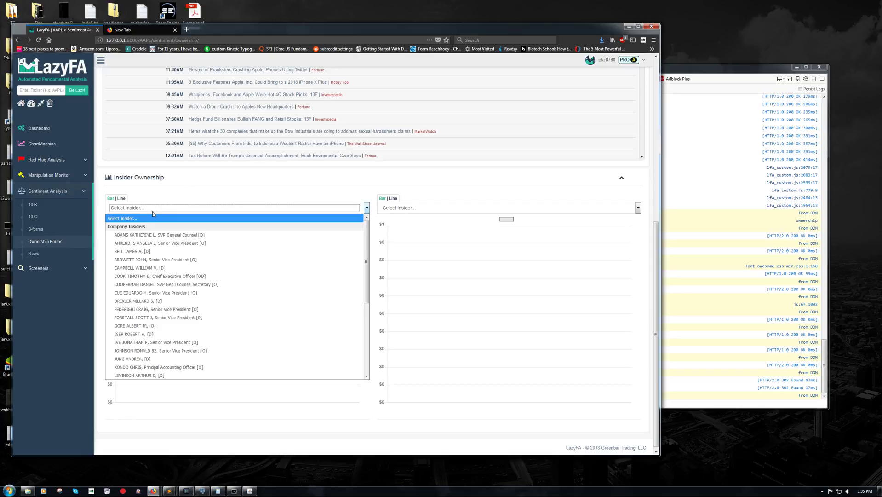
pyautogui.scroll(-5, 182, 301)
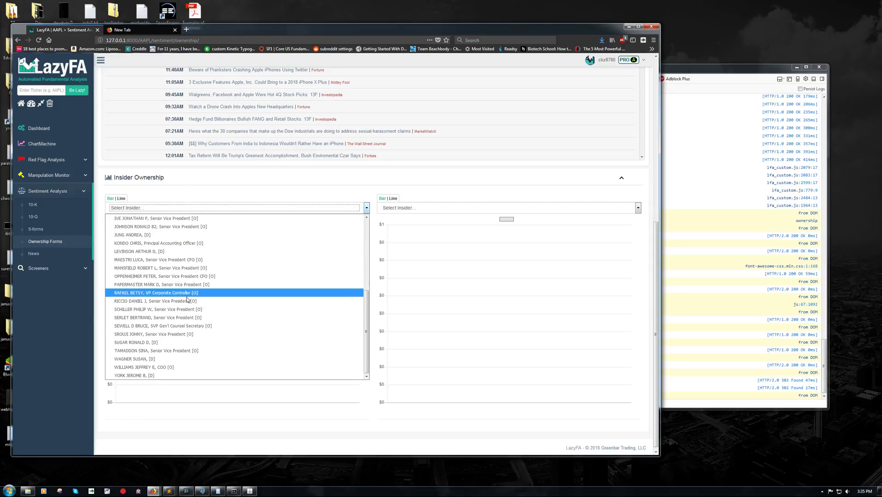
pyautogui.click(185, 209)
pyautogui.click(185, 209)
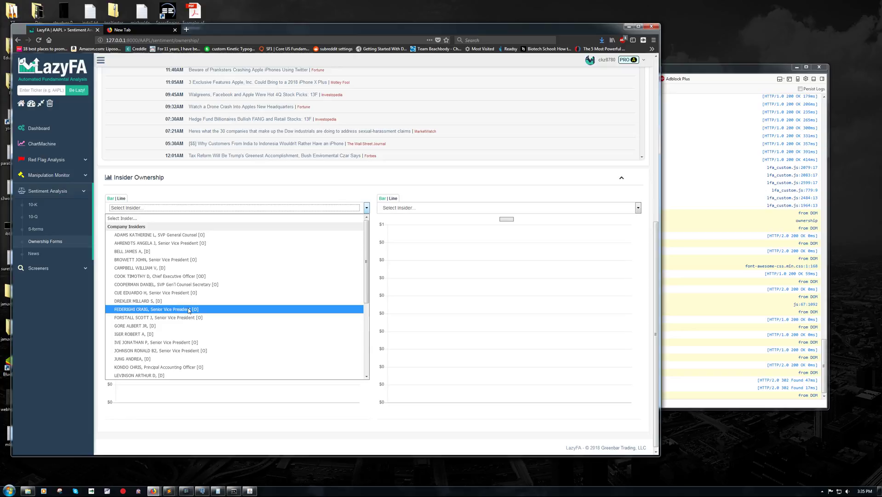
pyautogui.click(193, 277)
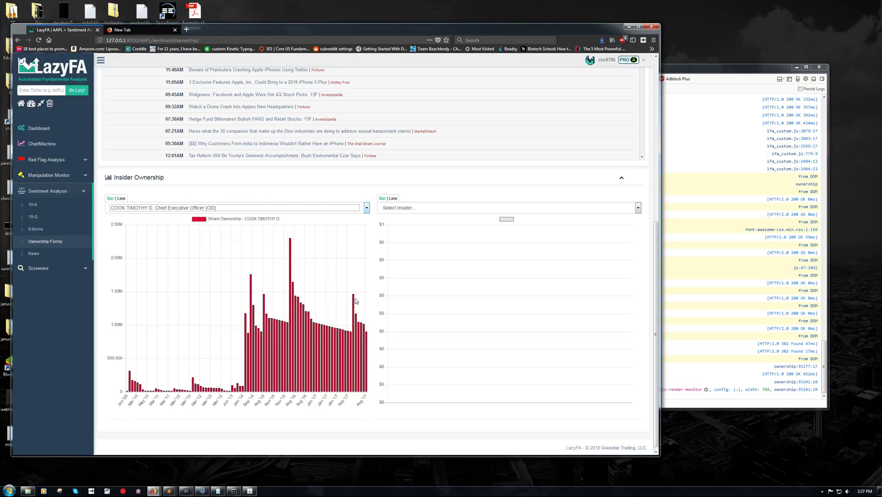
# Step: Inspect the dates and share amounts of the spikes in the chief executive's ownership chart
pyautogui.moveTo(354, 300)
pyautogui.moveTo(291, 255)
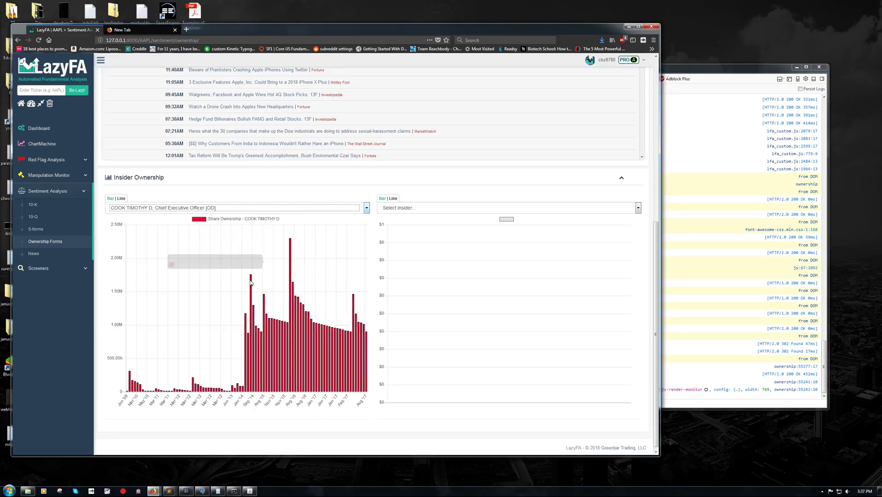
pyautogui.moveTo(251, 282)
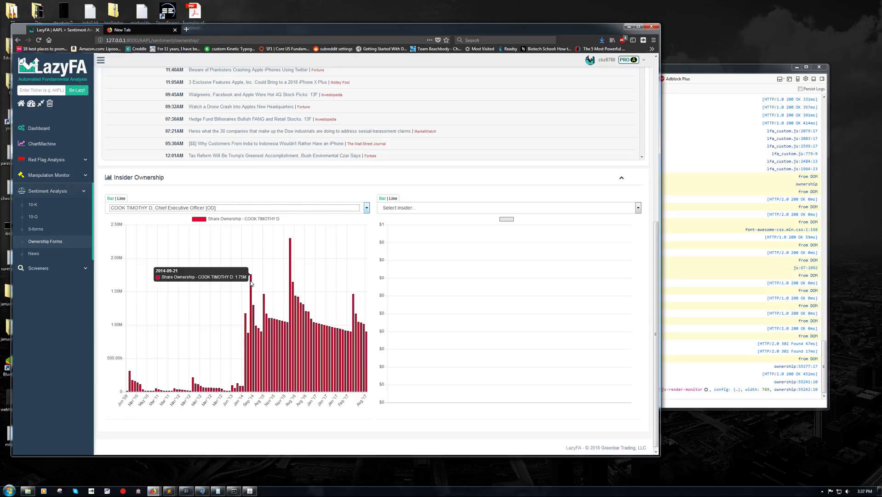
pyautogui.moveTo(247, 317)
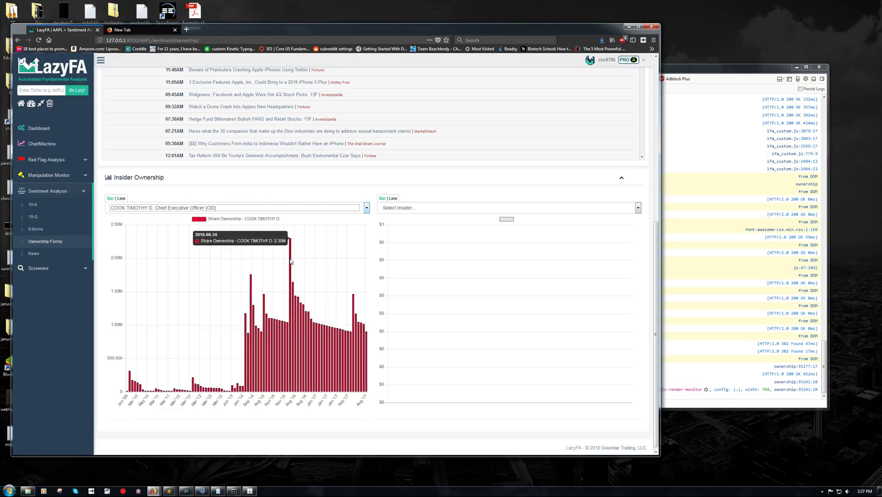
pyautogui.moveTo(265, 300)
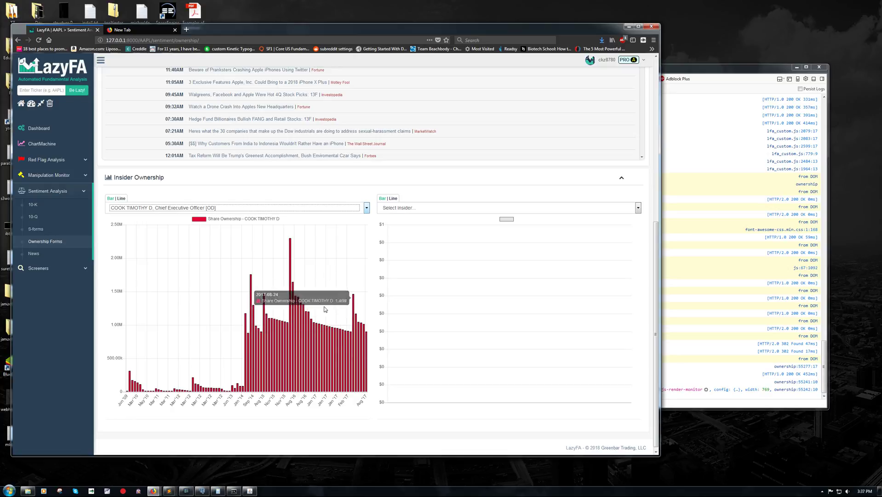
pyautogui.moveTo(308, 322)
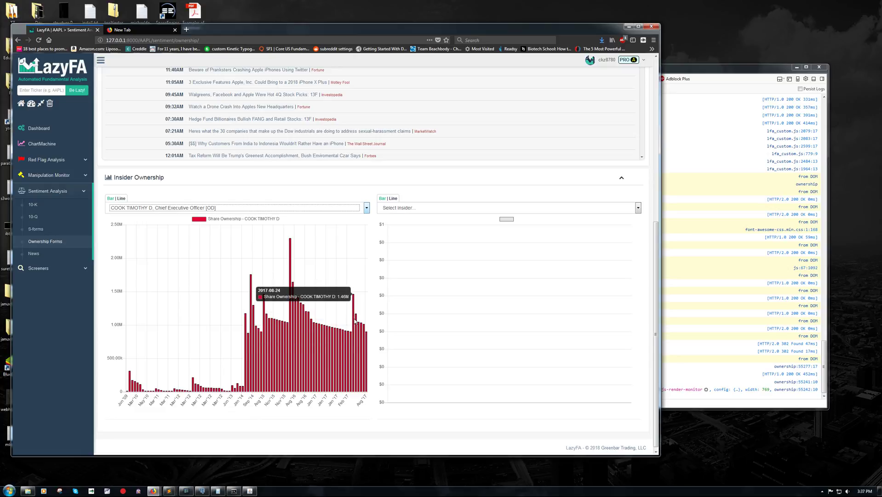
# Step: Load sec.gov in the other browser tab and open its Company Filings search
pyautogui.click(141, 31)
pyautogui.write('sec.gov/')
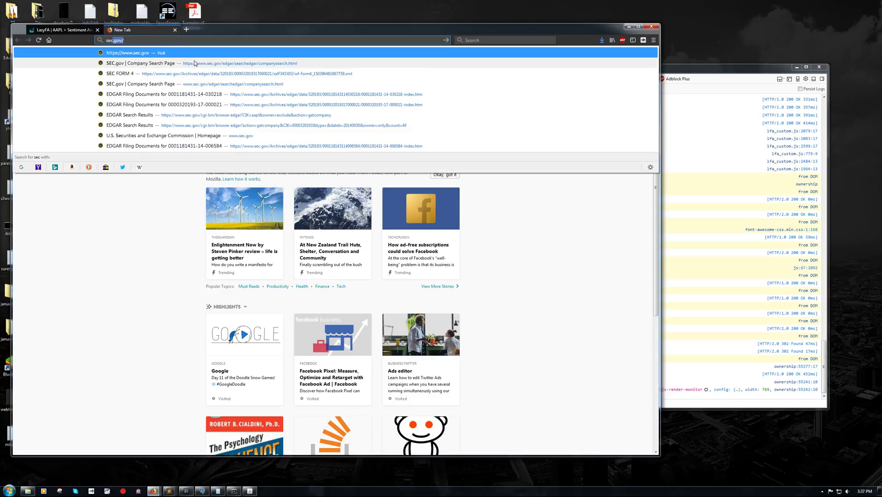
pyautogui.press('Return')
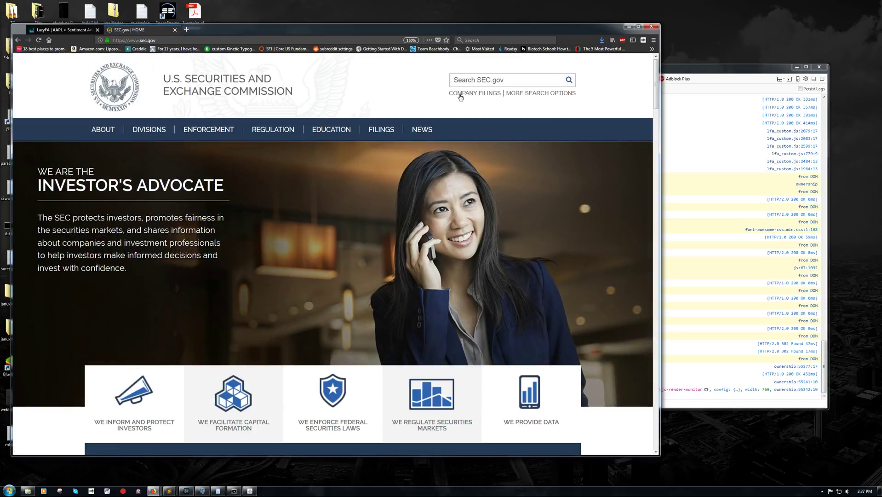
pyautogui.click(460, 94)
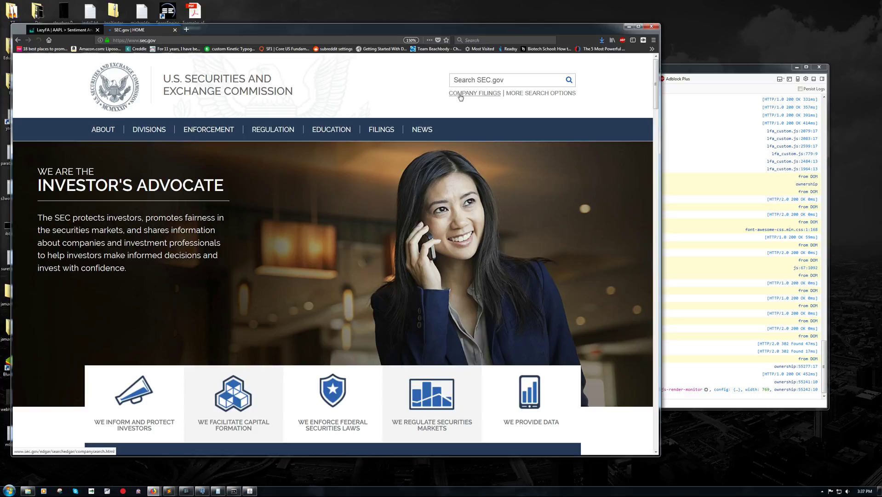
# Step: Look up filings by ticker AAPL in EDGAR's Fast Search and limit the results to ownership filings only
pyautogui.click(433, 226)
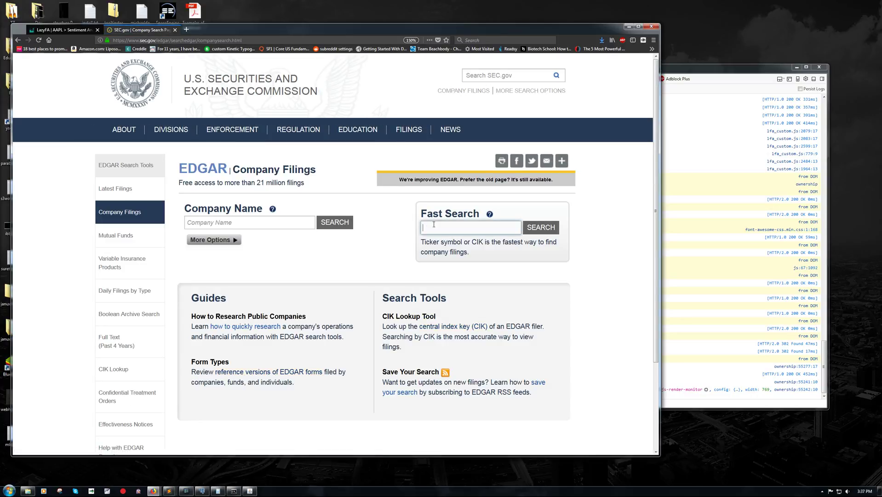
pyautogui.write('AAPL')
pyautogui.press('Return')
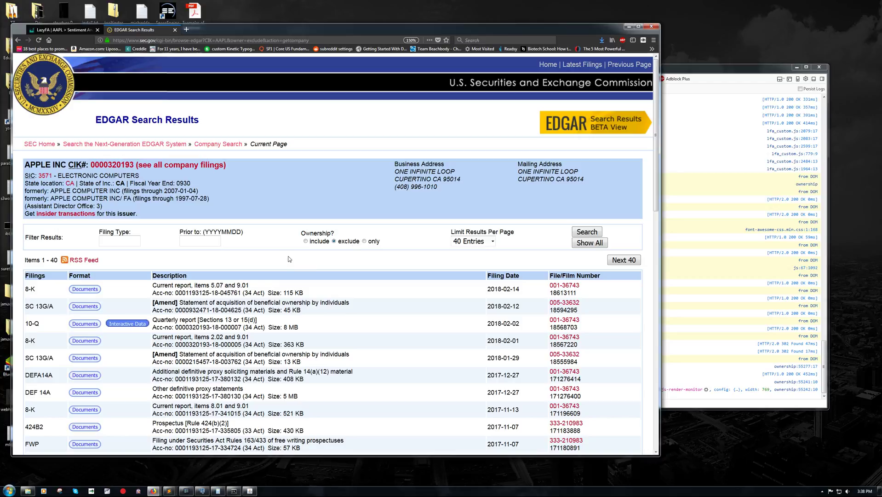
pyautogui.click(363, 241)
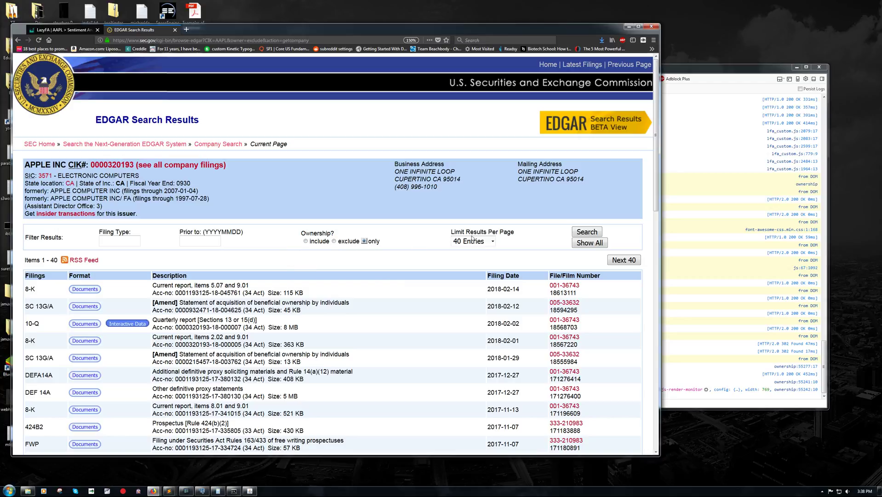
pyautogui.click(595, 233)
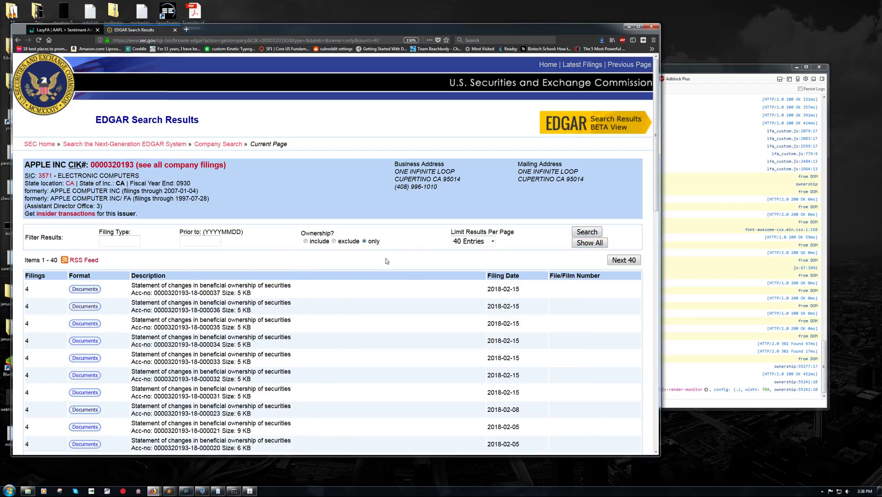
# Step: Look through the first page of ownership filings and move on to the next 40 entries
pyautogui.moveTo(29, 296); pyautogui.dragTo(34, 370)
pyautogui.click(34, 371)
pyautogui.scroll(-10, 529, 259)
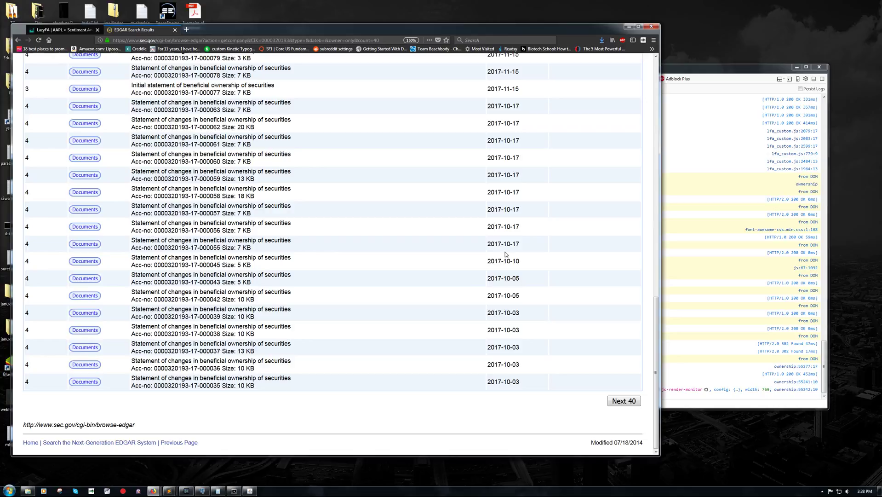
pyautogui.click(623, 401)
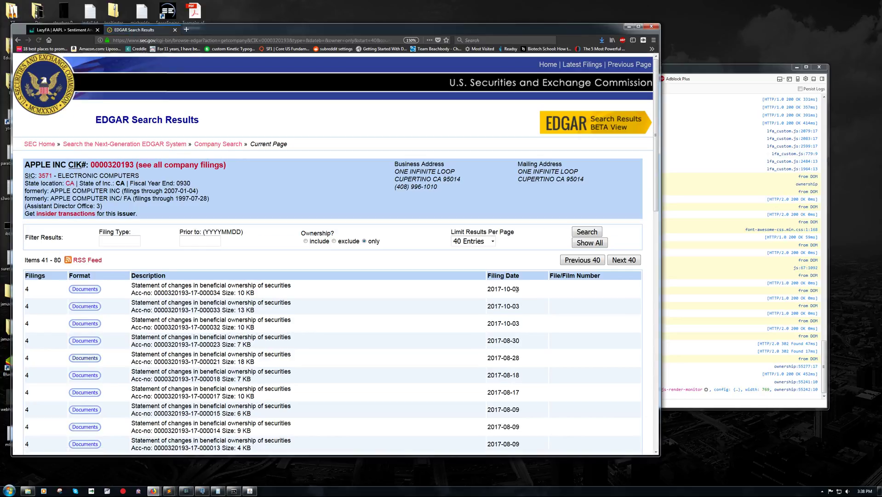
pyautogui.scroll(-3, 518, 306)
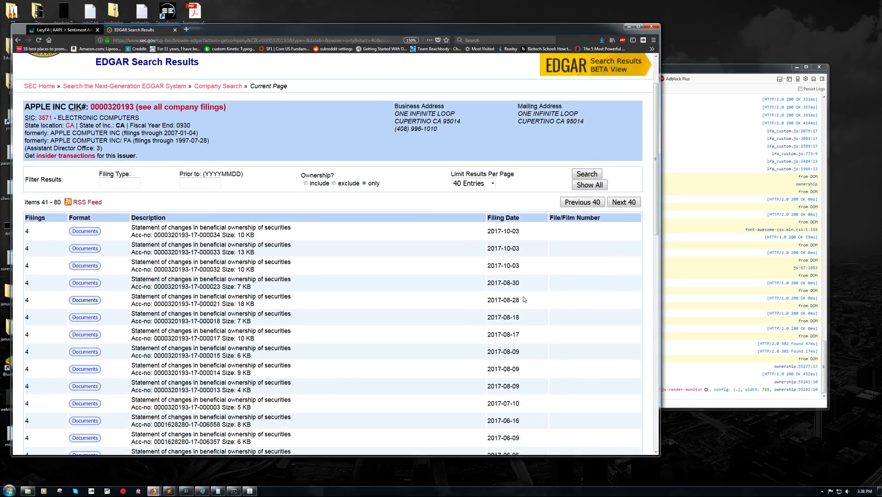
# Step: Compare the August 2017 filing dates with the 2017-08-24 bar in the LazyFA ownership chart
pyautogui.tripleClick(519, 317)
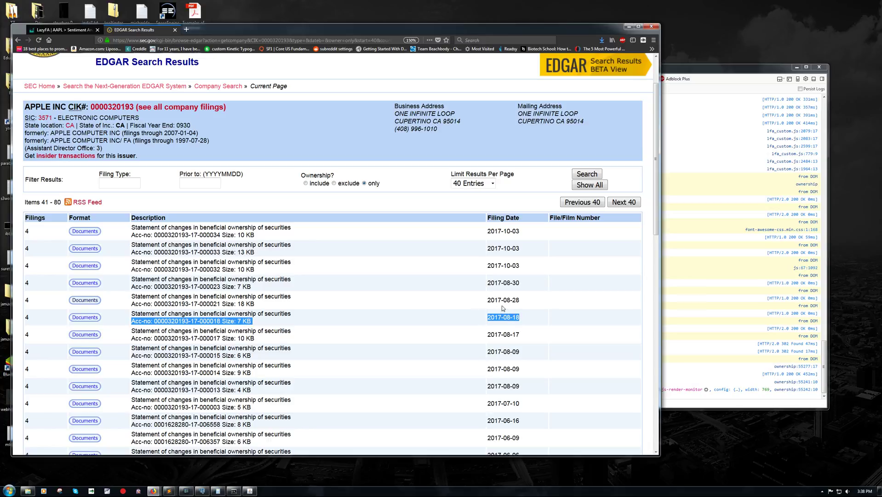
pyautogui.tripleClick(520, 317)
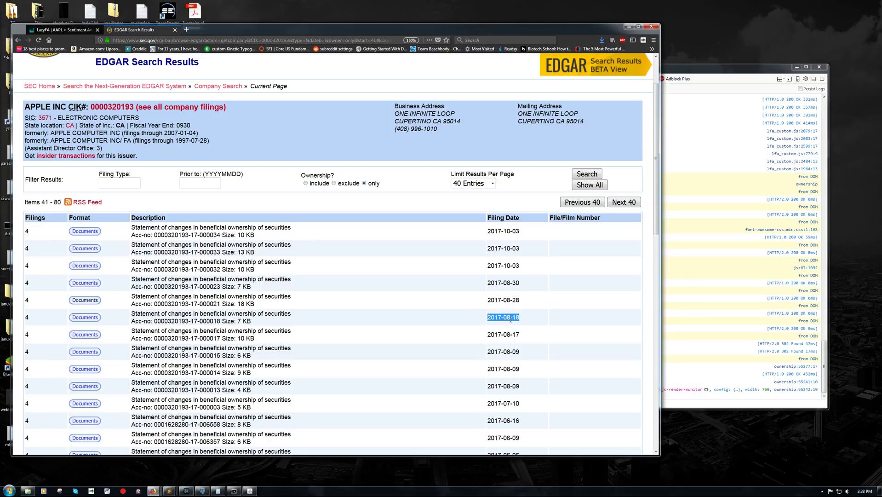
pyautogui.click(511, 319)
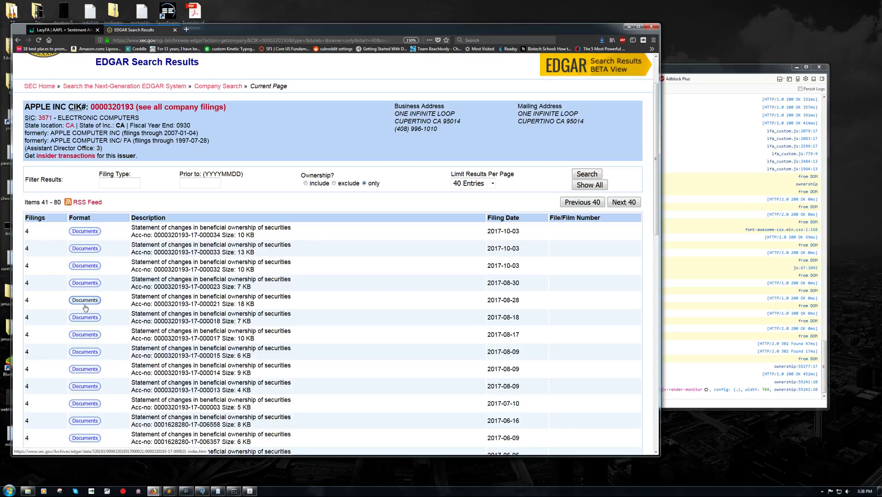
pyautogui.click(71, 29)
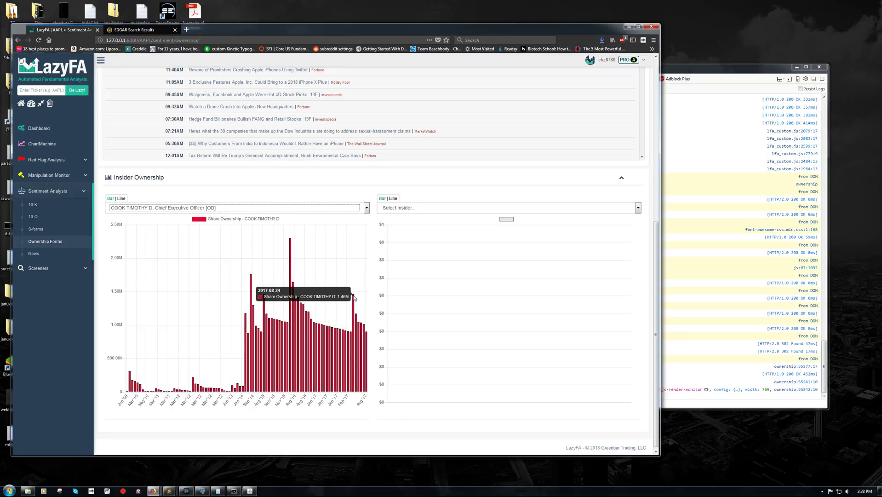
pyautogui.click(144, 30)
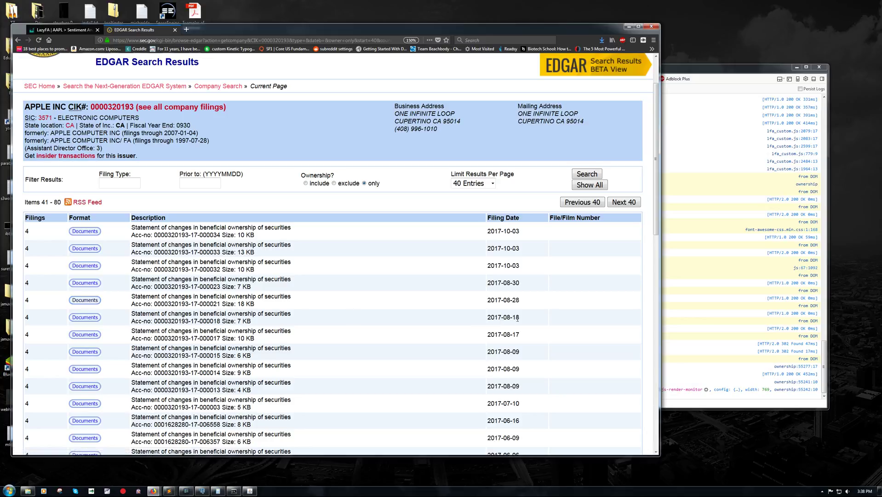
# Step: Open the HTML version of the Form 4 from the filing dated 2017-08-28
pyautogui.click(84, 300)
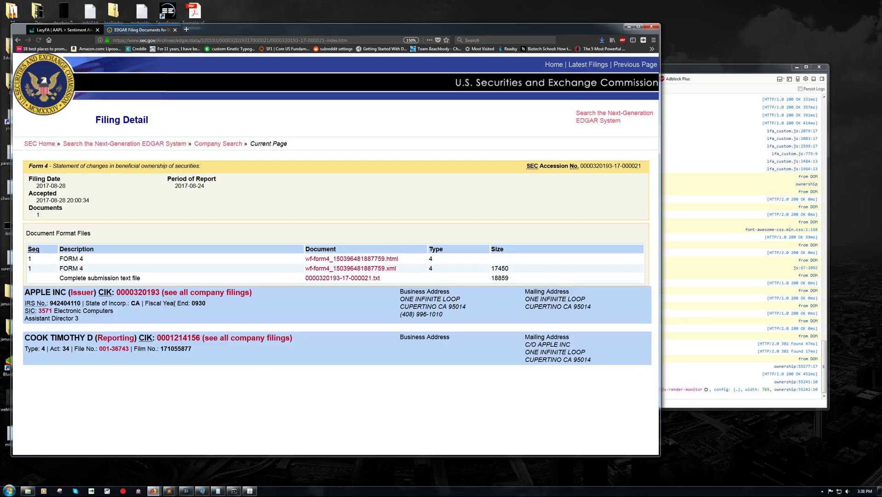
pyautogui.click(353, 259)
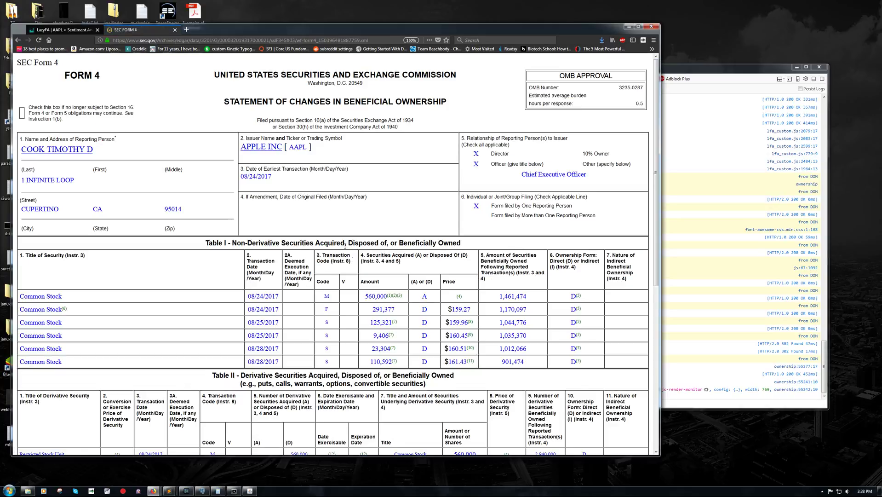
pyautogui.scroll(-2, 295, 219)
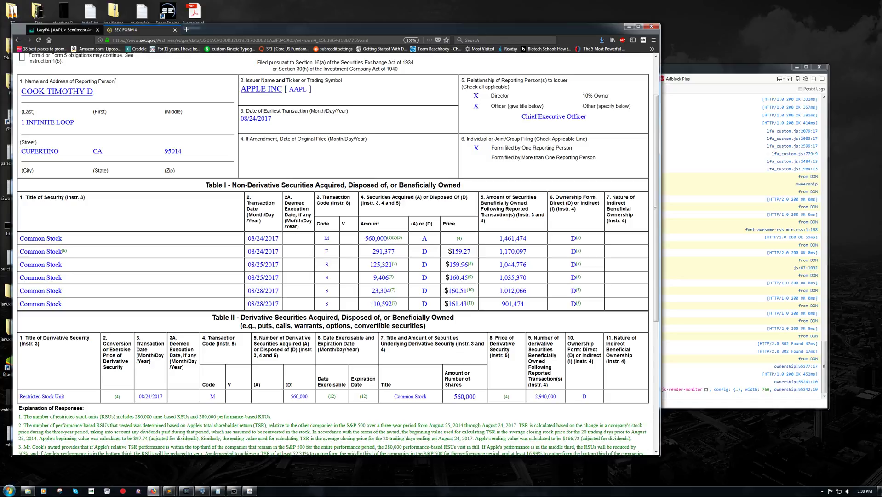
# Step: Examine the Form 4's reporting person and the transaction codes in its securities tables
pyautogui.tripleClick(53, 94)
pyautogui.click(149, 94)
pyautogui.scroll(-5, 367, 196)
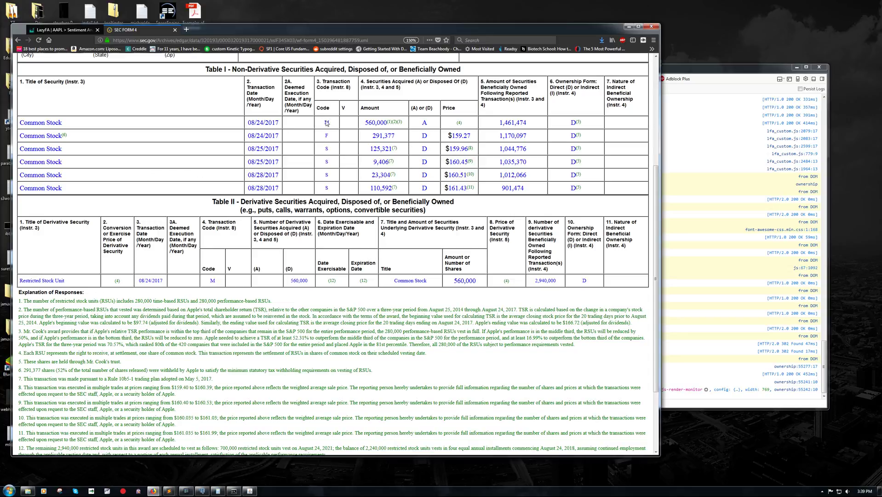
pyautogui.moveTo(327, 135); pyautogui.dragTo(322, 281)
pyautogui.click(406, 129)
# Step: Examine Table II's derivative securities heading and its Restricted Stock Unit entry
pyautogui.moveTo(212, 201); pyautogui.dragTo(340, 210)
pyautogui.tripleClick(337, 213)
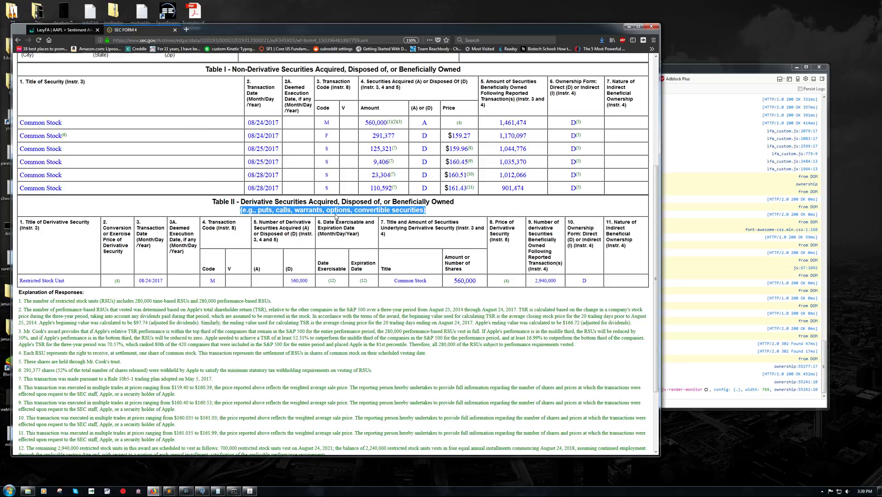
pyautogui.click(336, 216)
pyautogui.tripleClick(56, 280)
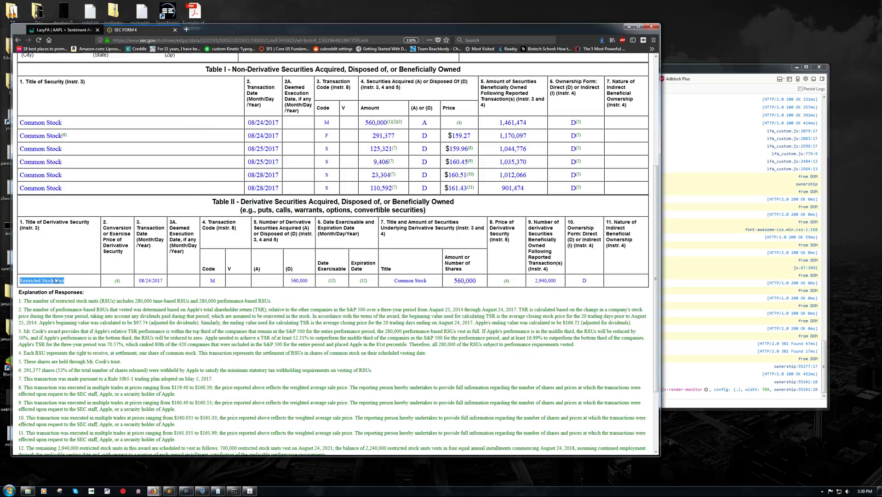
# Step: Scan the whole Form 4 and check the August 2017 spike in the LazyFA share ownership chart
pyautogui.click(70, 283)
pyautogui.scroll(-3, 89, 313)
pyautogui.scroll(5, 143, 273)
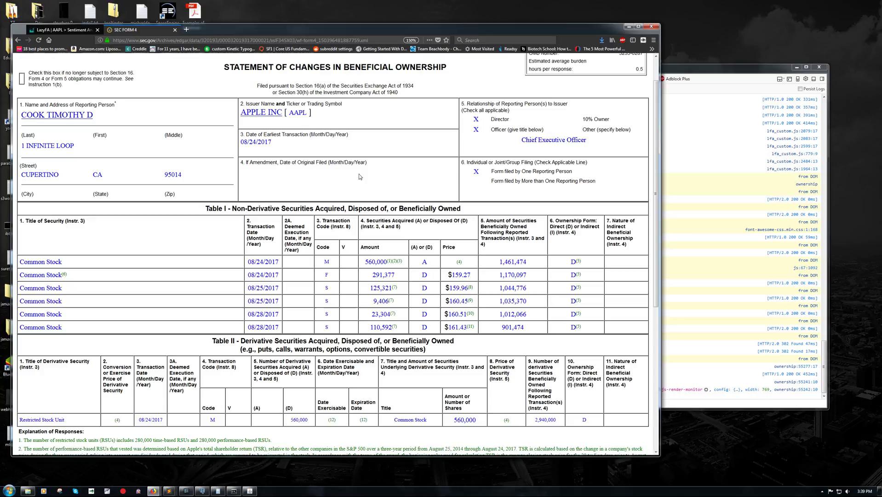
pyautogui.click(47, 30)
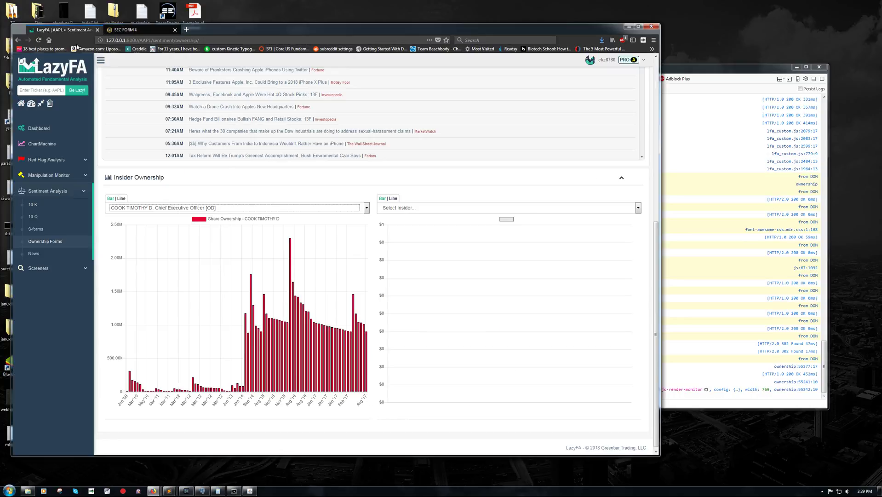
pyautogui.moveTo(353, 299)
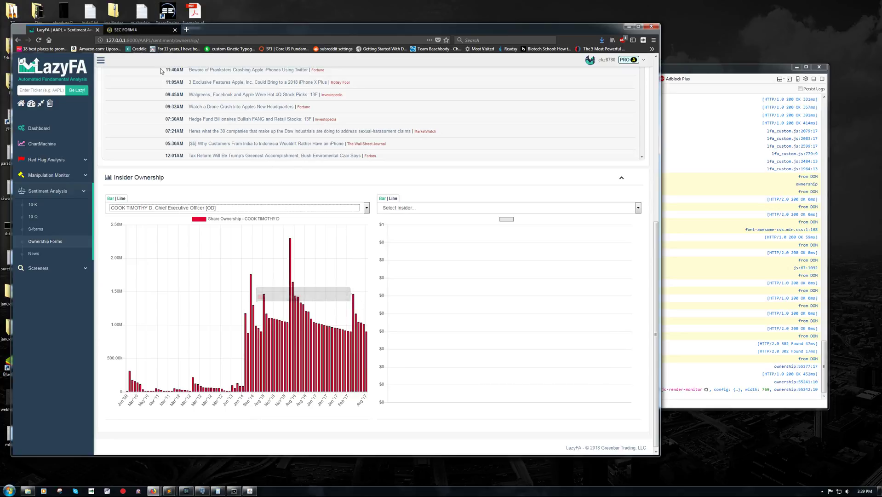
# Step: Examine the transaction date, code and share amount in the first common stock row of the Form 4's Table I
pyautogui.click(148, 32)
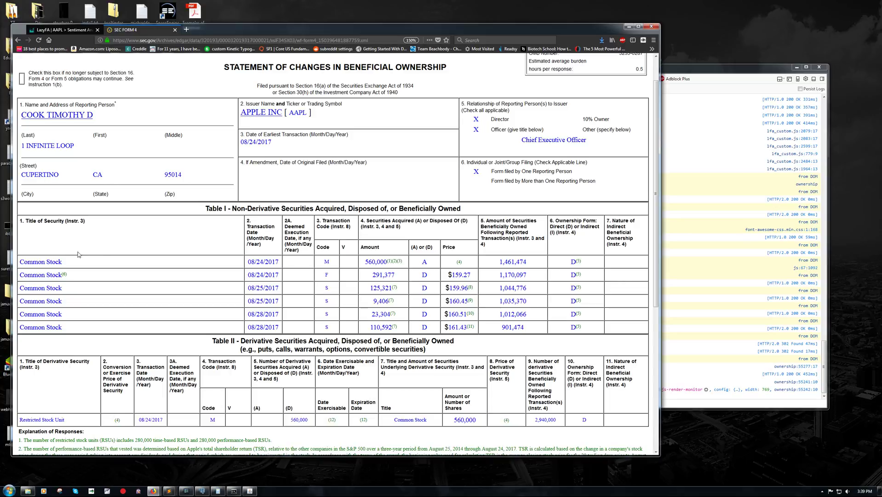
pyautogui.moveTo(247, 263); pyautogui.dragTo(280, 263)
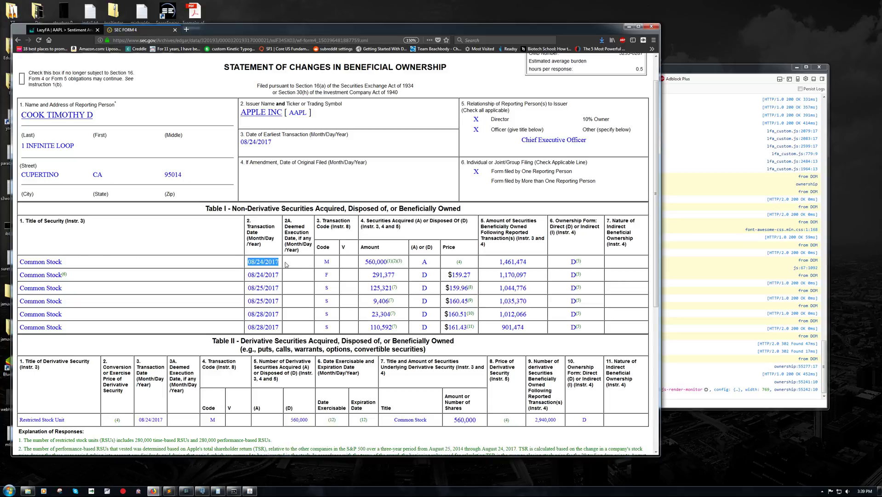
pyautogui.click(326, 261)
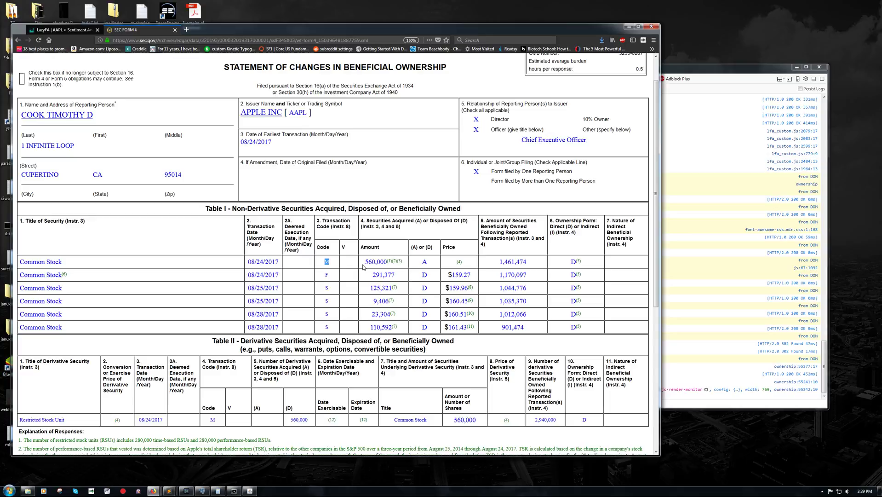
pyautogui.moveTo(366, 263); pyautogui.dragTo(405, 263)
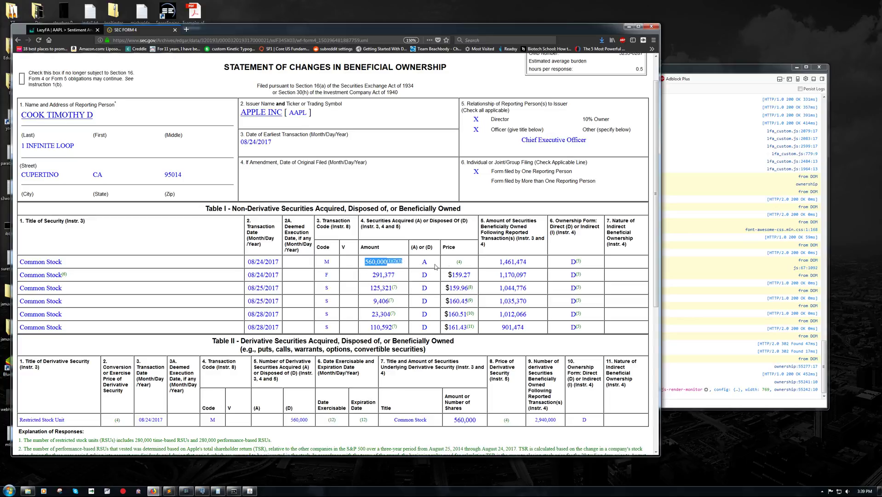
# Step: Search the web for "sec form 4 transaction codes" in a new browser tab
pyautogui.click(187, 29)
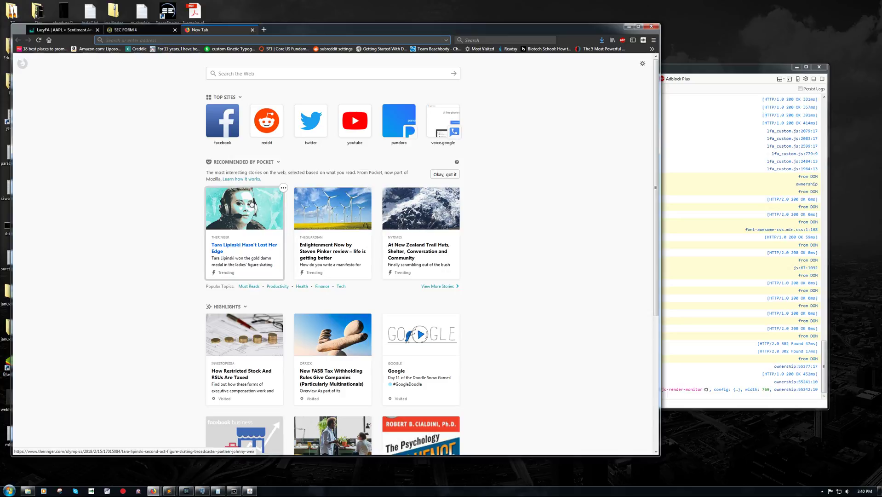
pyautogui.write('se')
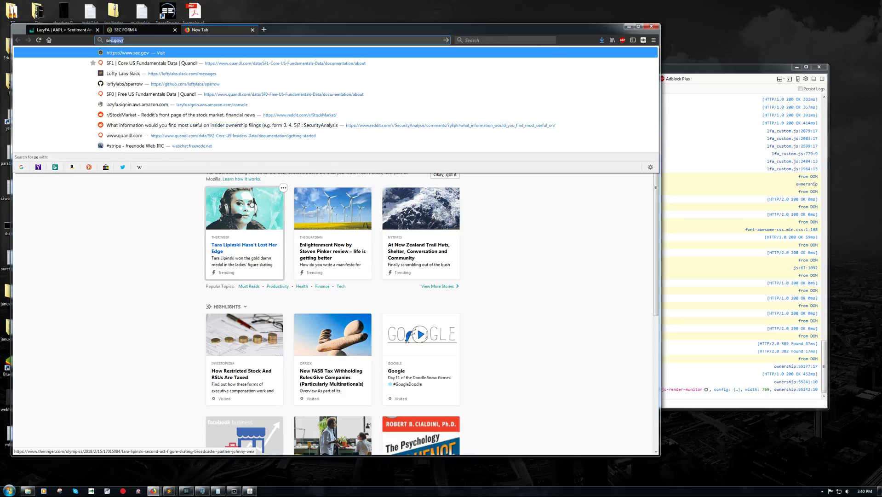
pyautogui.write('c form 4')
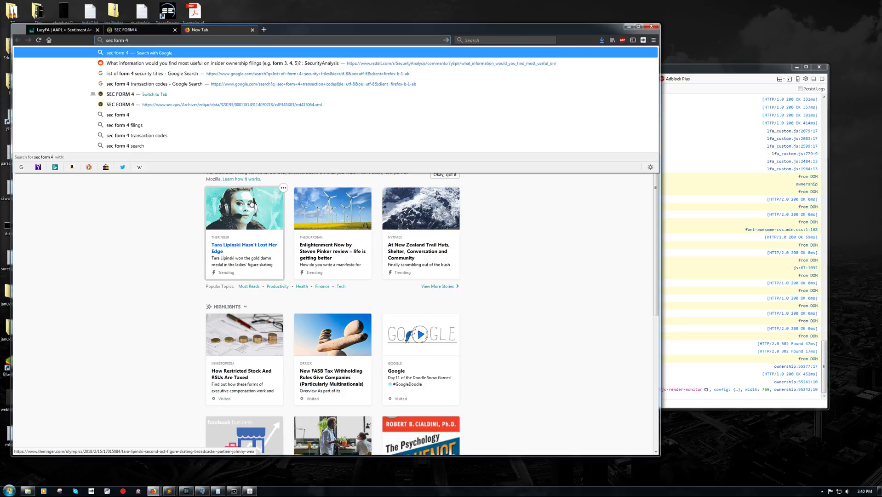
pyautogui.write(' transaction codes')
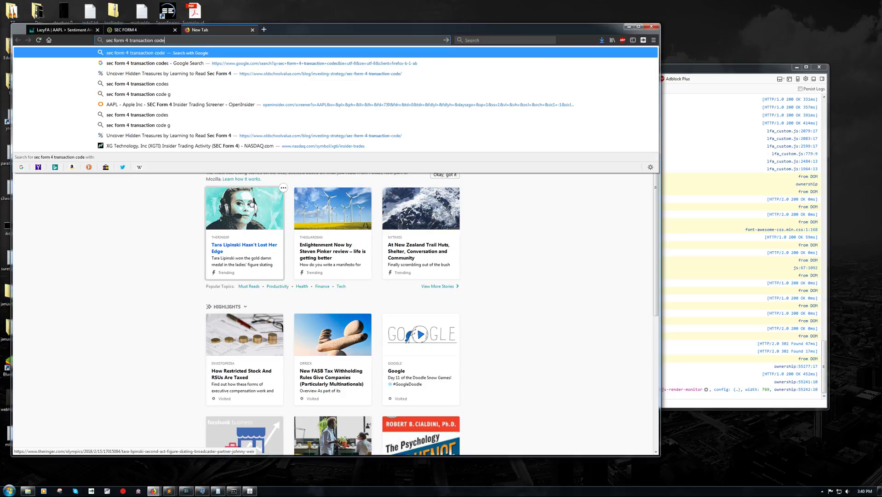
pyautogui.press('Return')
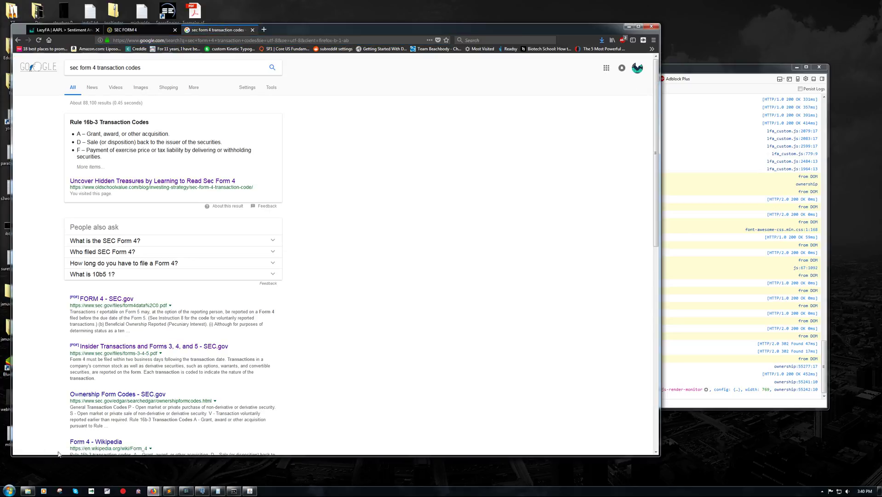
# Step: Open the article "Uncover Hidden Treasures by Learning to Read Sec Form 4" and read the definition of transaction code M
pyautogui.click(156, 181)
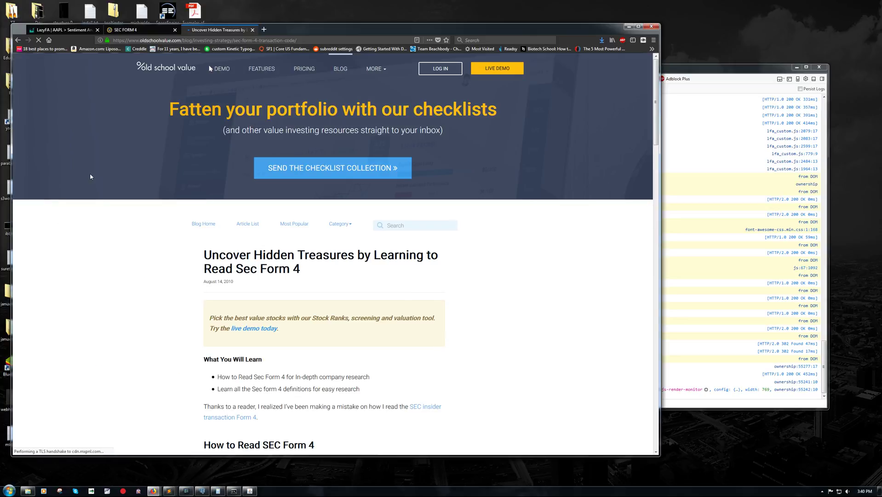
pyautogui.scroll(-10, 123, 274)
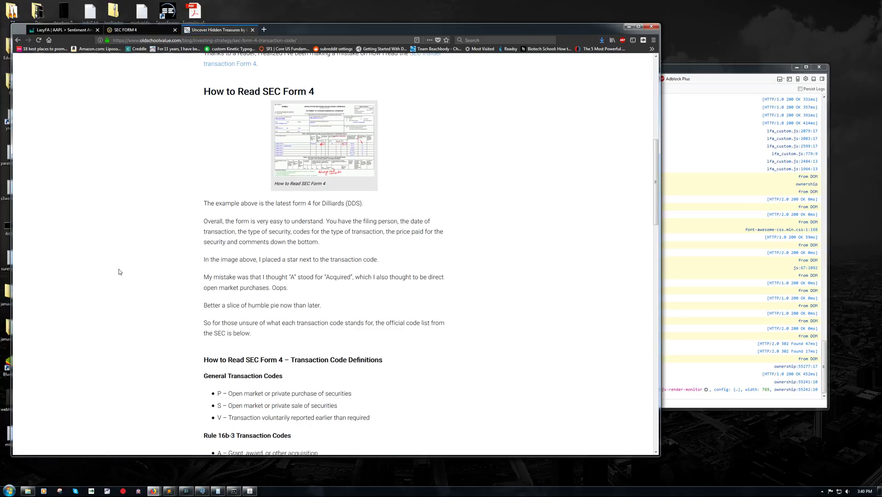
pyautogui.scroll(-4, 126, 260)
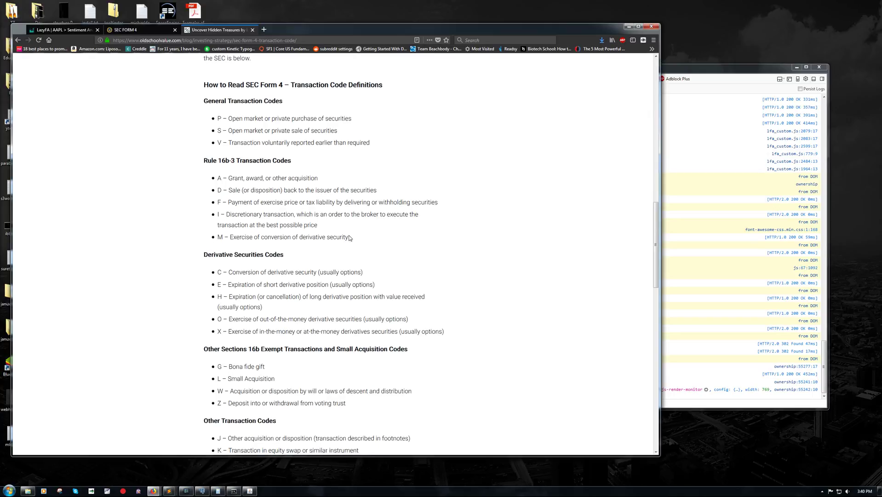
pyautogui.moveTo(349, 238); pyautogui.dragTo(218, 237)
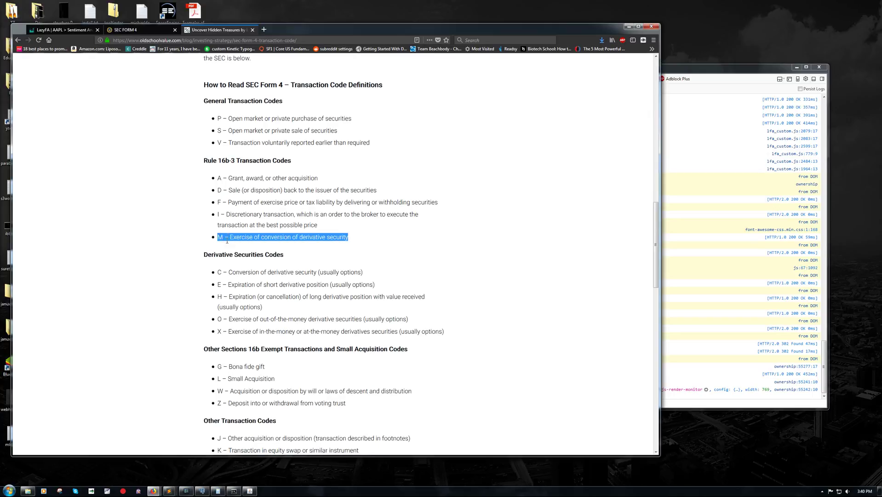
pyautogui.tripleClick(240, 244)
pyautogui.click(359, 241)
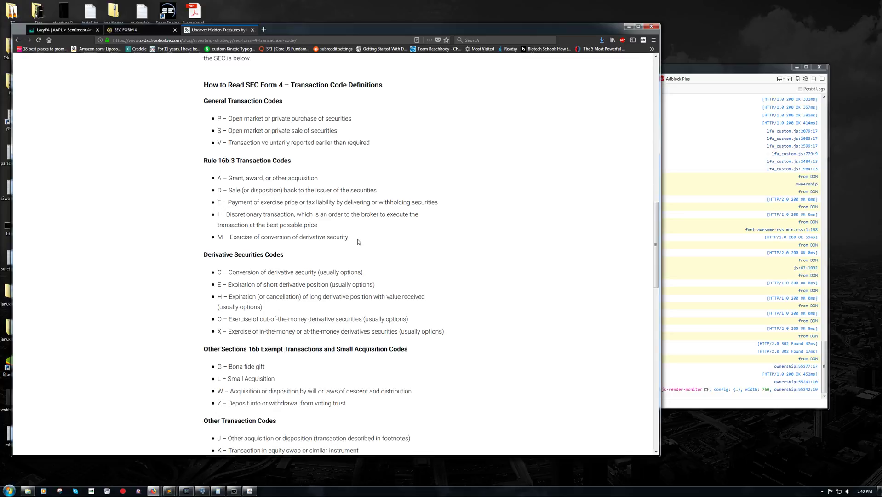
# Step: Go back to the Form 4 and compare Table II's disposed units with the acquired amount in Table I's first row
pyautogui.click(125, 30)
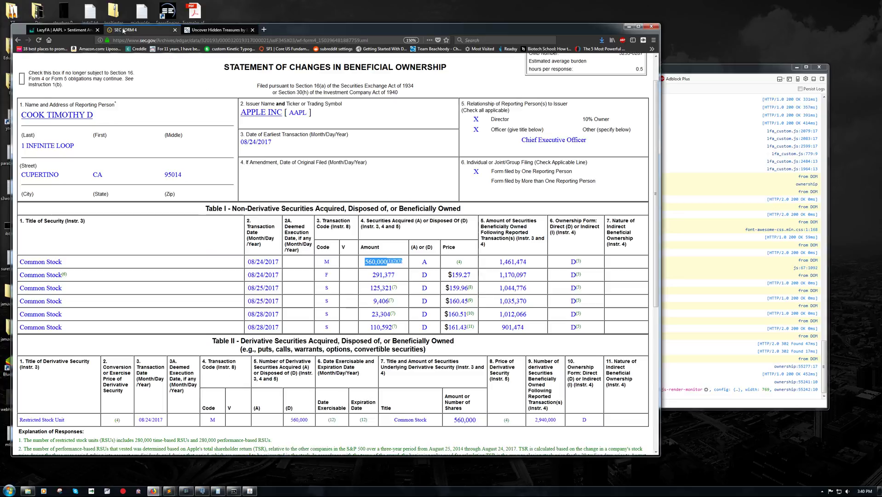
pyautogui.doubleClick(289, 408)
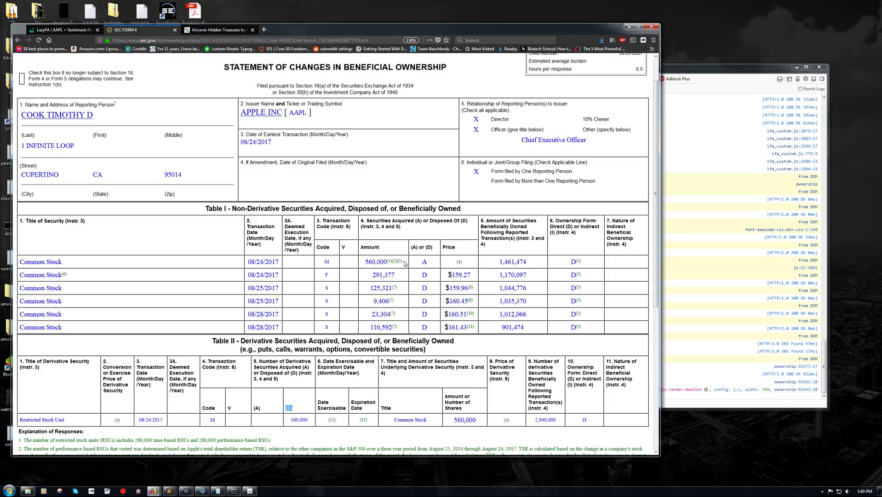
pyautogui.moveTo(405, 263); pyautogui.dragTo(364, 268)
pyautogui.click(368, 265)
pyautogui.scroll(-3, 304, 409)
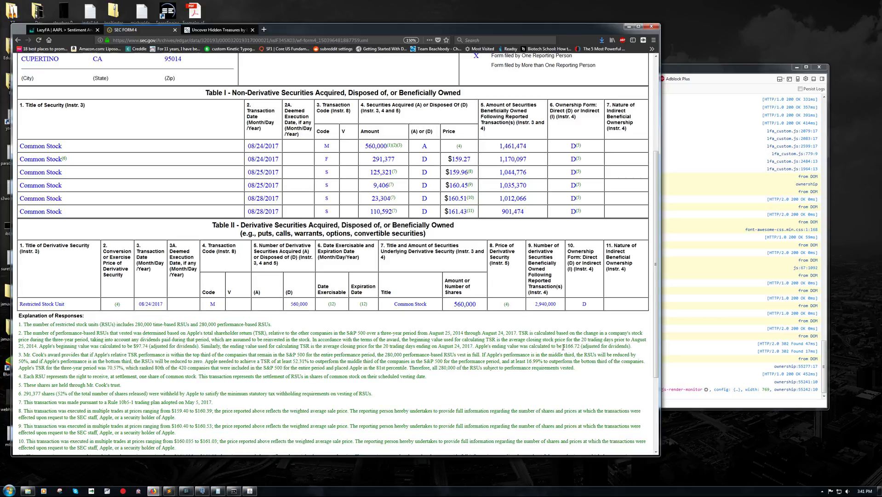
# Step: Read the Form 4's footnotes 1 to 3 on the time-based and performance-based restricted stock units
pyautogui.moveTo(563, 346); pyautogui.dragTo(581, 346)
pyautogui.moveTo(375, 354); pyautogui.dragTo(431, 354)
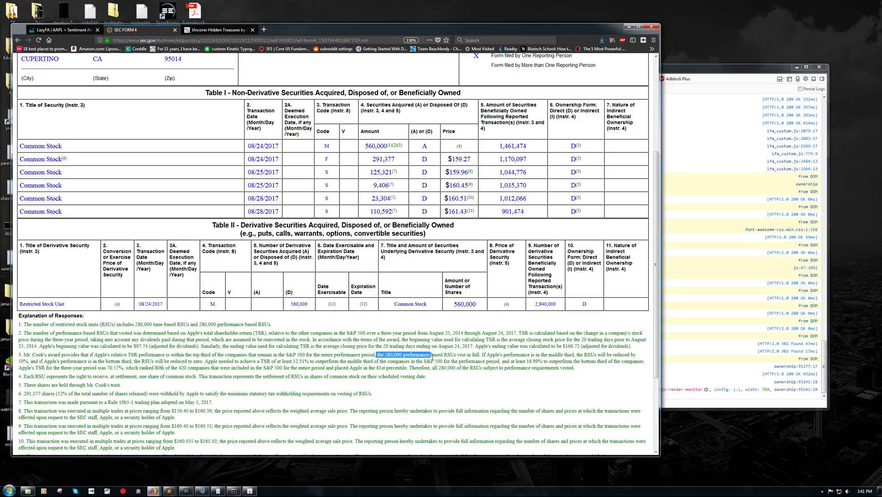
pyautogui.click(428, 354)
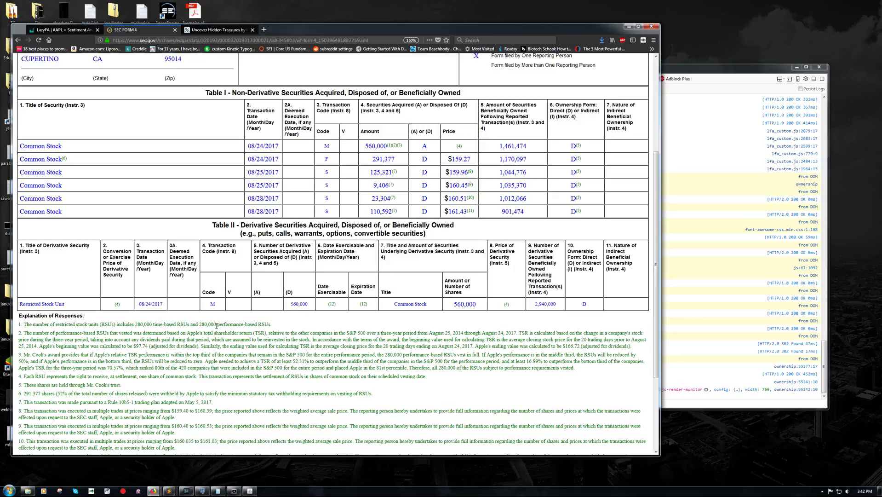
pyautogui.moveTo(199, 324); pyautogui.dragTo(235, 324)
pyautogui.moveTo(135, 324); pyautogui.dragTo(161, 325)
pyautogui.tripleClick(162, 324)
pyautogui.click(162, 325)
# Step: Check the bar before the August 2017 spike in the LazyFA chart and add 901.47 and 560 in Calculator
pyautogui.click(67, 29)
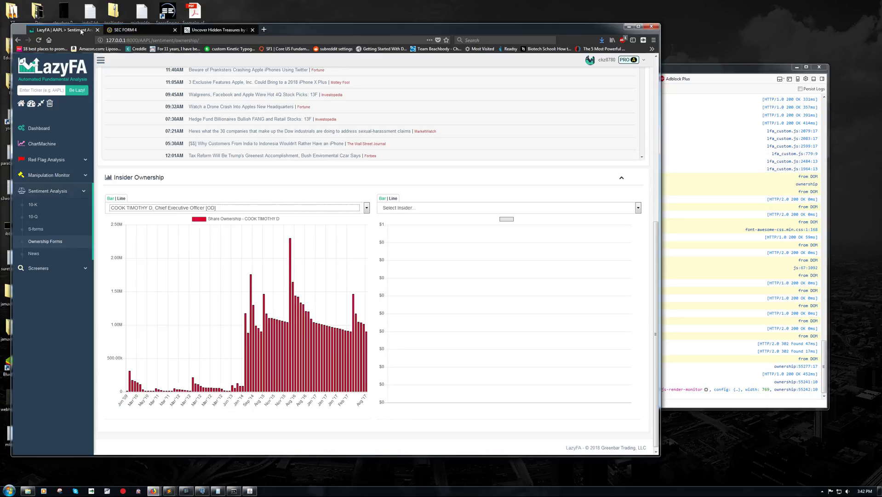
pyautogui.moveTo(352, 336)
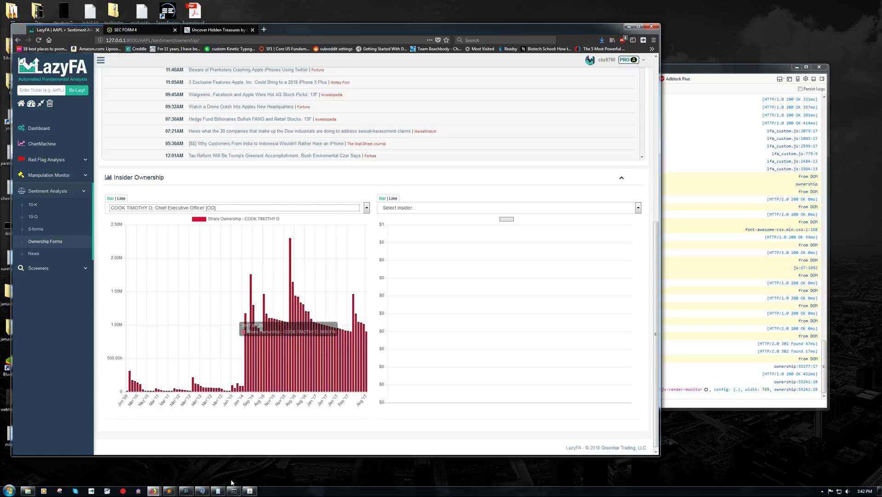
pyautogui.click(218, 491)
pyautogui.write('60')
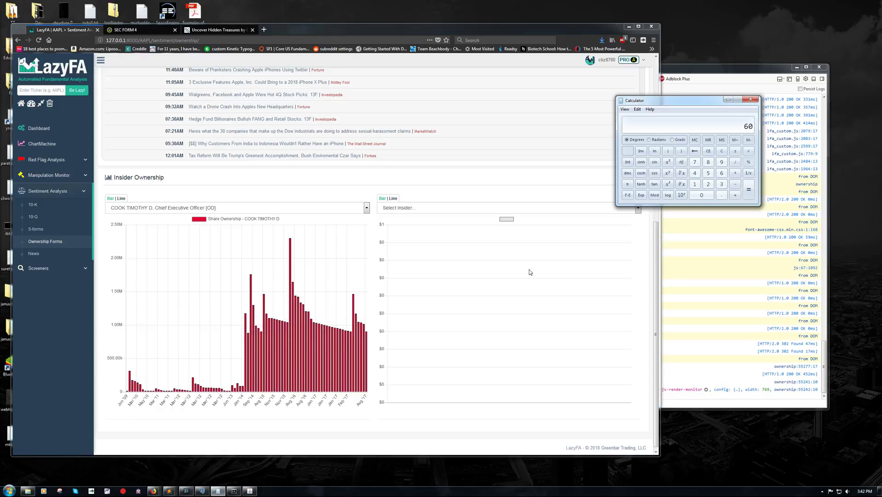
pyautogui.write('901.47')
pyautogui.write('+')
pyautogui.write('560')
pyautogui.press('Return')
# Step: Compare the LazyFA chart's 2017-08-24 bars with the holdings and transaction code in the Form 4's second Table I row
pyautogui.moveTo(354, 299)
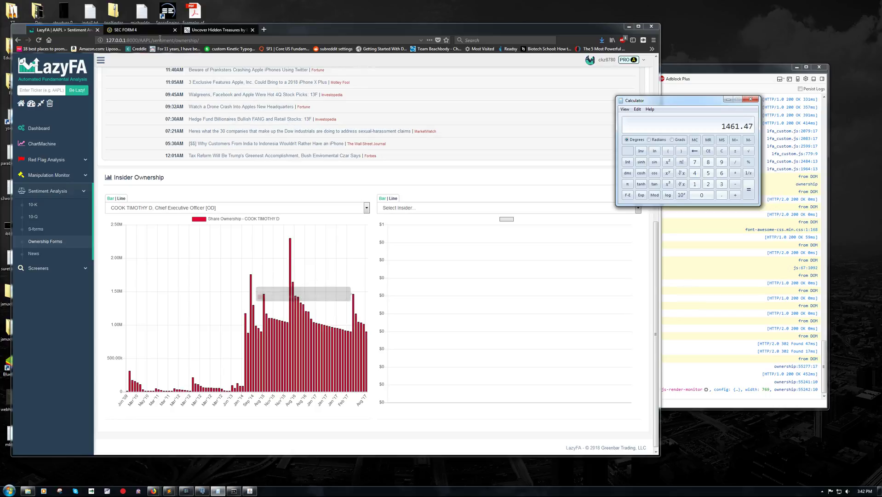
pyautogui.moveTo(353, 330)
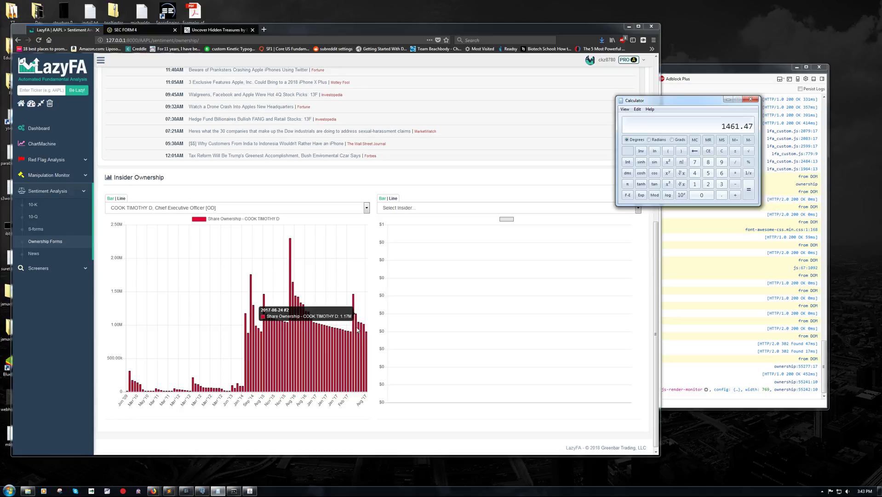
pyautogui.click(136, 30)
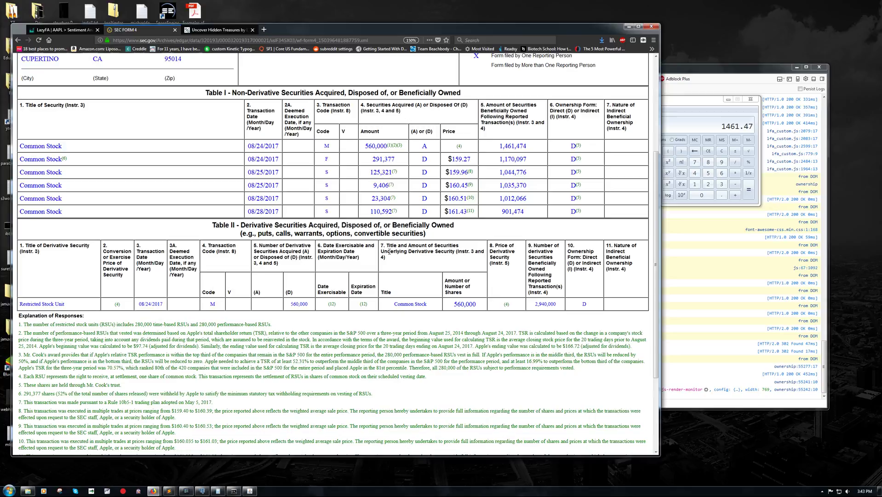
pyautogui.moveTo(529, 158); pyautogui.dragTo(494, 161)
pyautogui.moveTo(330, 159); pyautogui.dragTo(322, 160)
# Step: Look up the definition of transaction code F in the Form 4 article
pyautogui.click(205, 31)
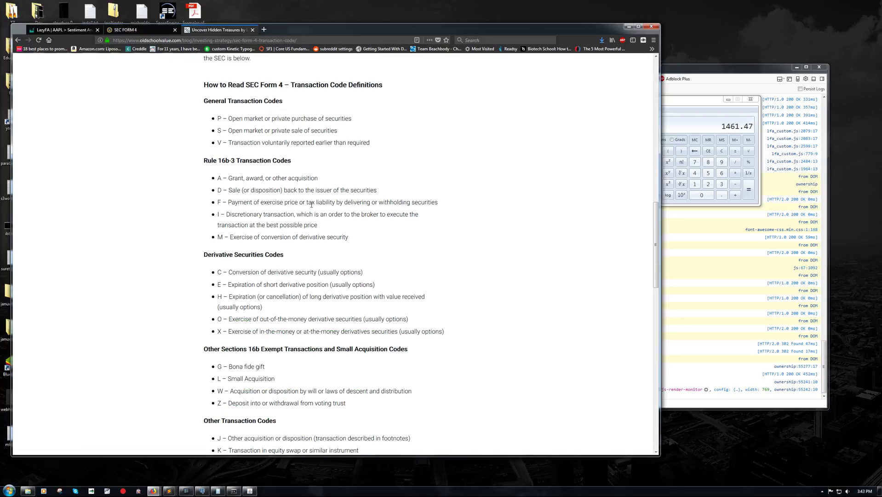
pyautogui.tripleClick(383, 203)
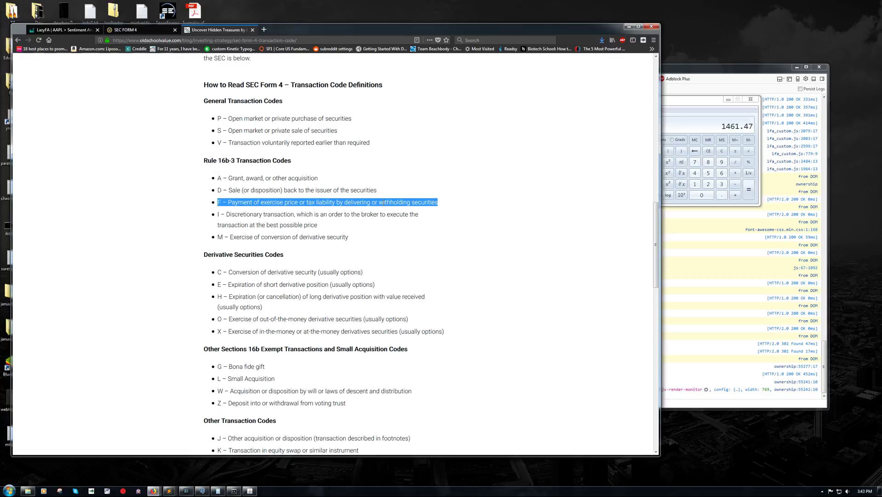
pyautogui.click(267, 200)
# Step: Examine the share amount of the Form 4's code F row and footnote 6 on the shares withheld for taxes
pyautogui.click(134, 33)
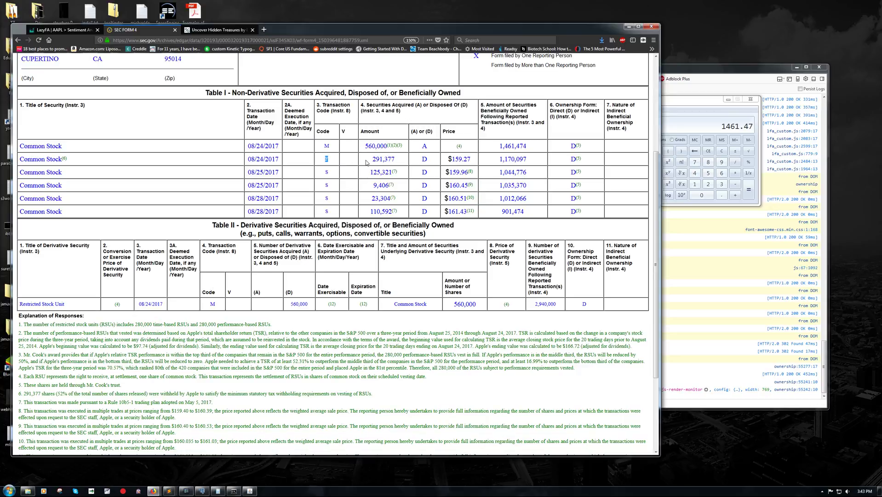
pyautogui.moveTo(372, 159); pyautogui.dragTo(395, 158)
pyautogui.click(398, 160)
pyautogui.moveTo(24, 393); pyautogui.dragTo(49, 393)
pyautogui.click(372, 393)
pyautogui.tripleClick(357, 394)
pyautogui.click(357, 395)
# Step: Review the dates and codes of the 08/25/2017 and 08/28/2017 rows and look up code S in the article
pyautogui.moveTo(266, 172); pyautogui.dragTo(274, 211)
pyautogui.moveTo(323, 172); pyautogui.dragTo(333, 201)
pyautogui.click(330, 212)
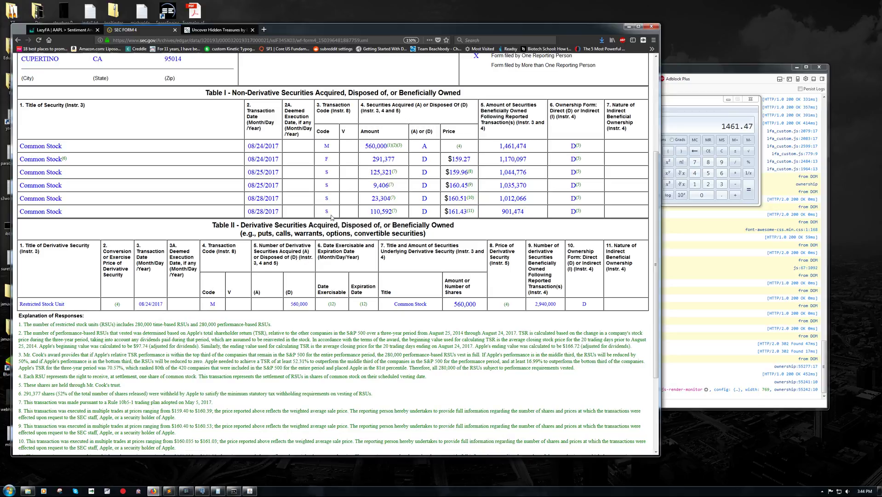
pyautogui.click(218, 29)
pyautogui.moveTo(227, 130); pyautogui.dragTo(309, 130)
pyautogui.tripleClick(309, 130)
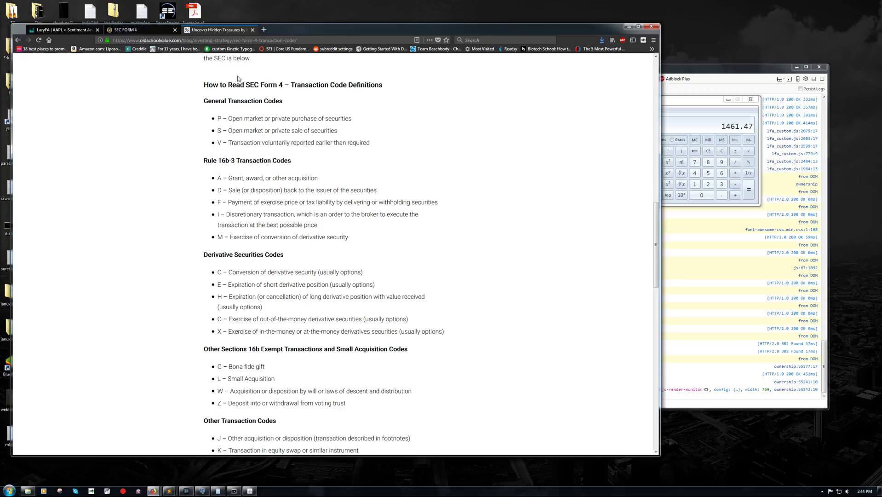
# Step: Review the Form 4's Table I amounts and remaining holdings, and compare them with the final 2017-08-28 bar in the LazyFA chart
pyautogui.click(129, 29)
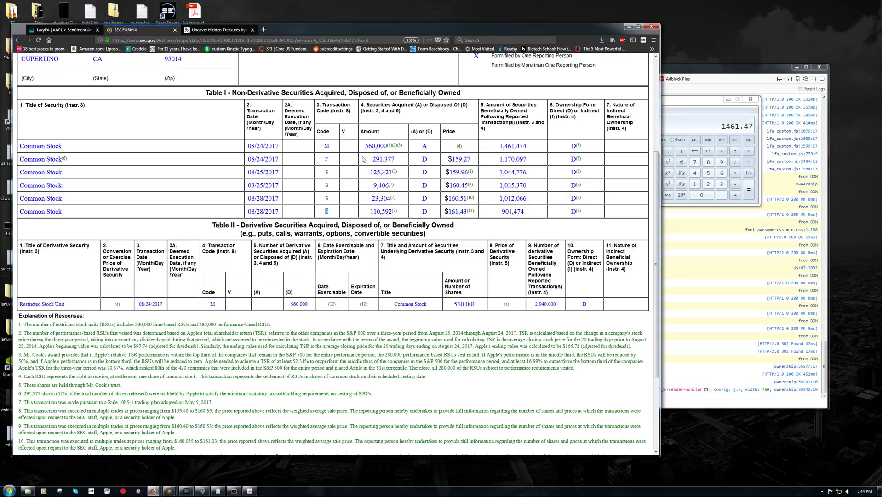
pyautogui.moveTo(363, 145); pyautogui.dragTo(396, 147)
pyautogui.moveTo(373, 158); pyautogui.dragTo(395, 159)
pyautogui.moveTo(370, 172); pyautogui.dragTo(394, 210)
pyautogui.click(386, 215)
pyautogui.moveTo(500, 172); pyautogui.dragTo(529, 213)
pyautogui.click(64, 30)
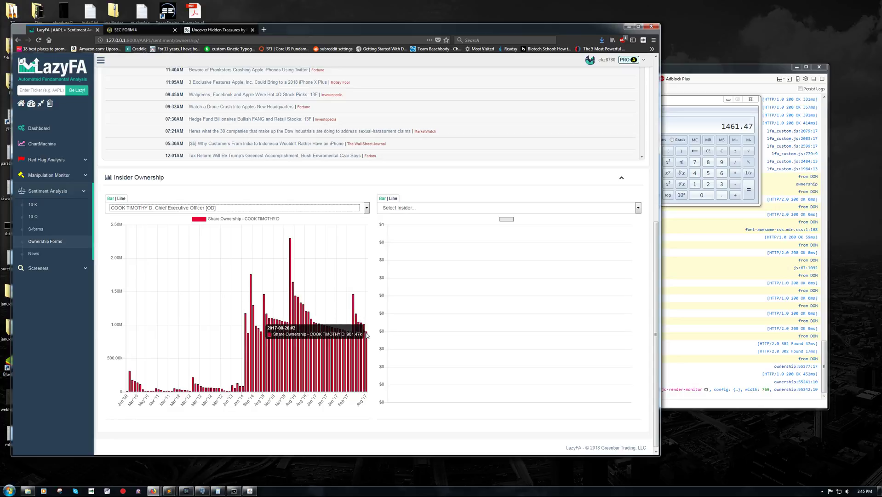
# Step: Review the Form 4's Table II restricted stock units and the explanation footnotes below it
pyautogui.click(139, 29)
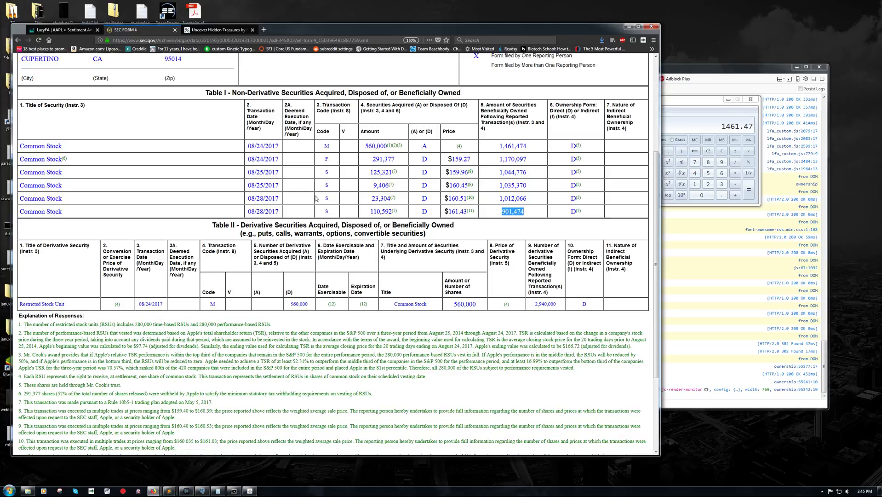
pyautogui.scroll(-3, 188, 234)
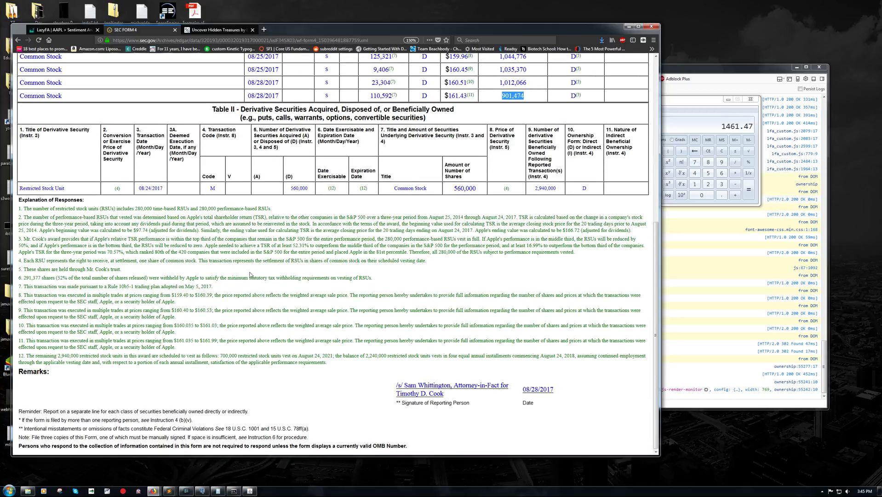
pyautogui.scroll(7, 250, 275)
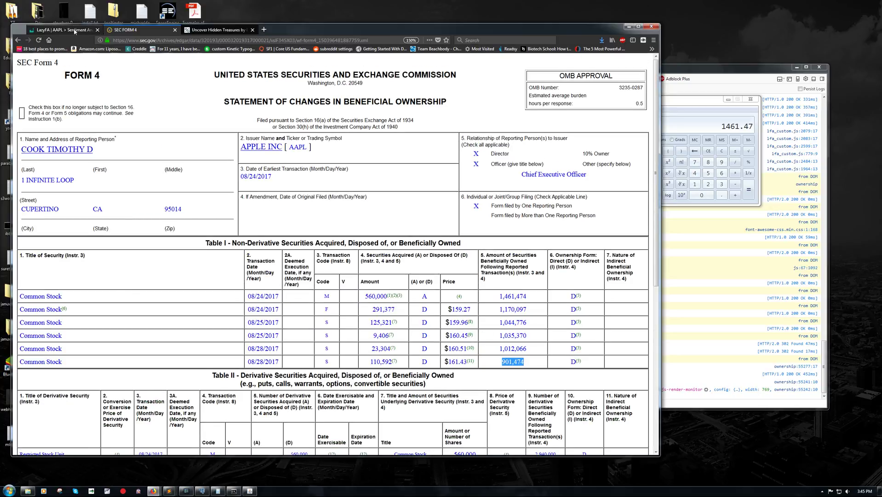
# Step: Inspect the highest bar and the final August 2017 bar of the share ownership chart in LazyFA
pyautogui.click(74, 30)
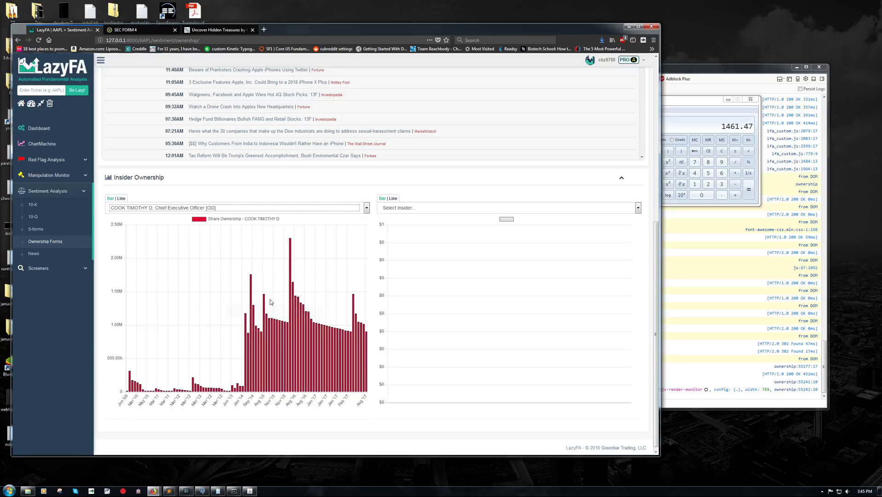
pyautogui.moveTo(290, 257)
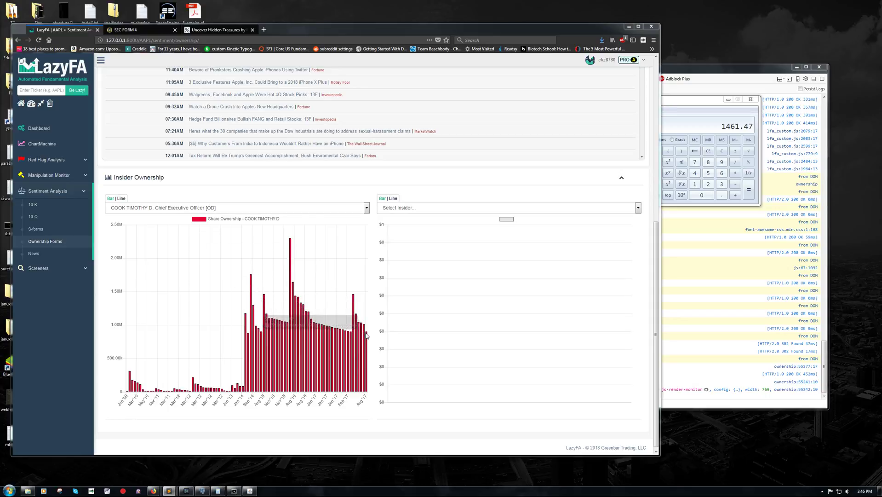
pyautogui.moveTo(368, 339)
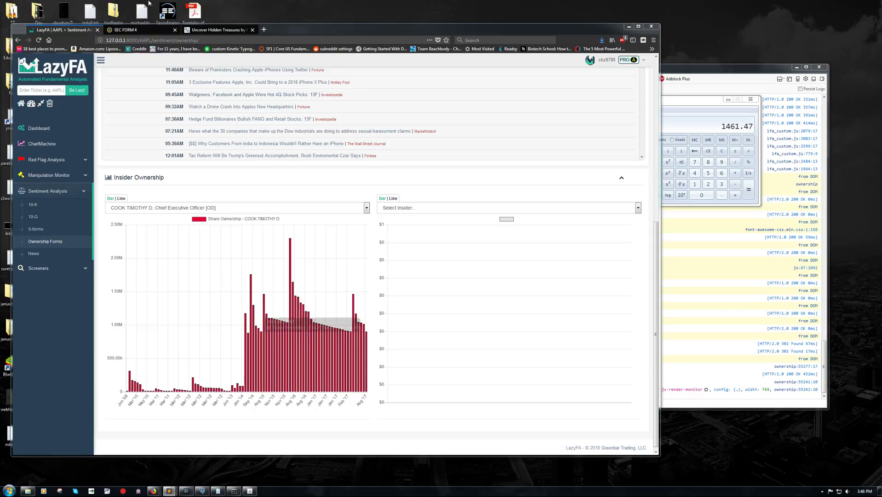
# Step: Check the shares owned after the last 08/28/2017 transaction in the Form 4's Table I
pyautogui.click(140, 33)
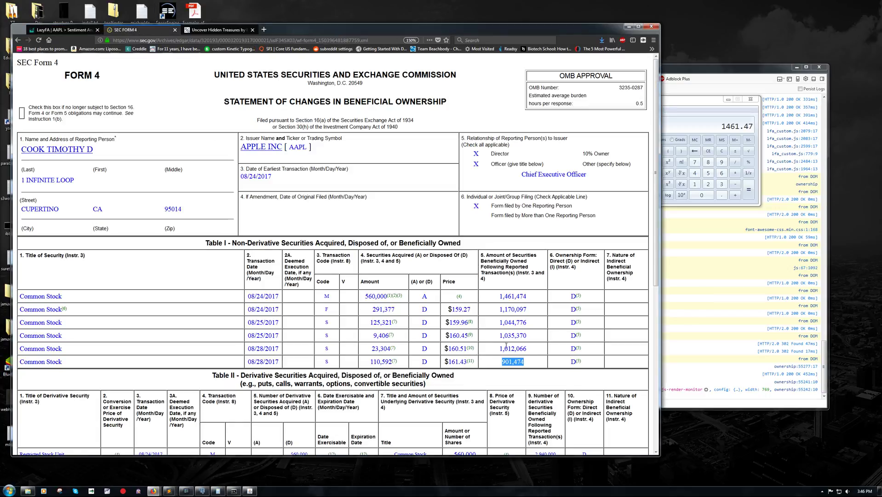
pyautogui.moveTo(525, 362); pyautogui.dragTo(514, 363)
pyautogui.click(570, 297)
# Step: Reload the LazyFA ownership page and chart Apple's Chief Executive Officer in the first insider chart
pyautogui.click(77, 30)
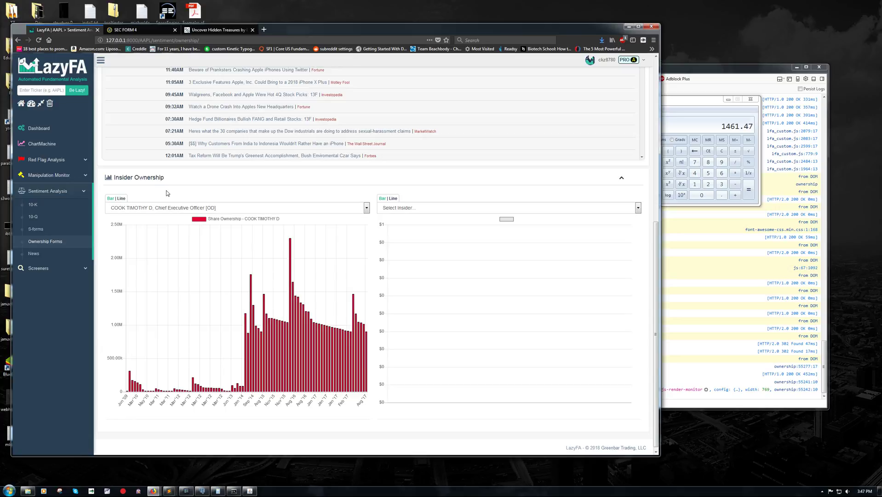
pyautogui.press('F5')
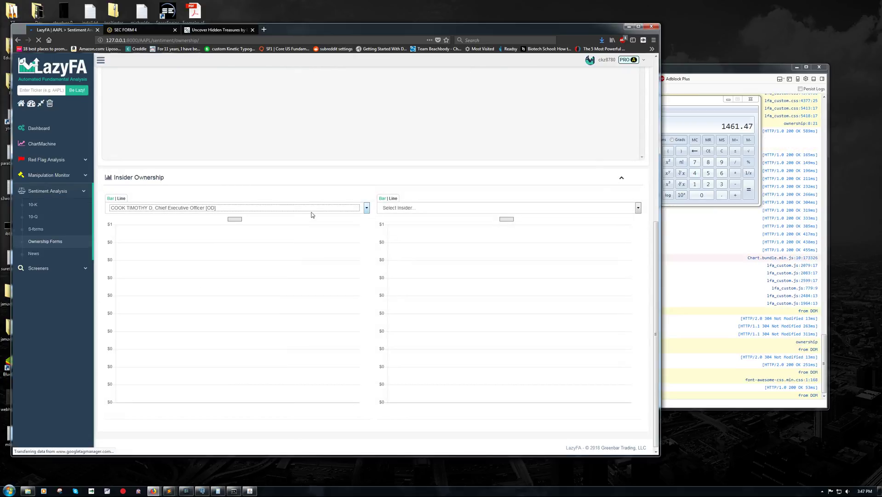
pyautogui.click(250, 208)
pyautogui.click(193, 208)
pyautogui.click(193, 208)
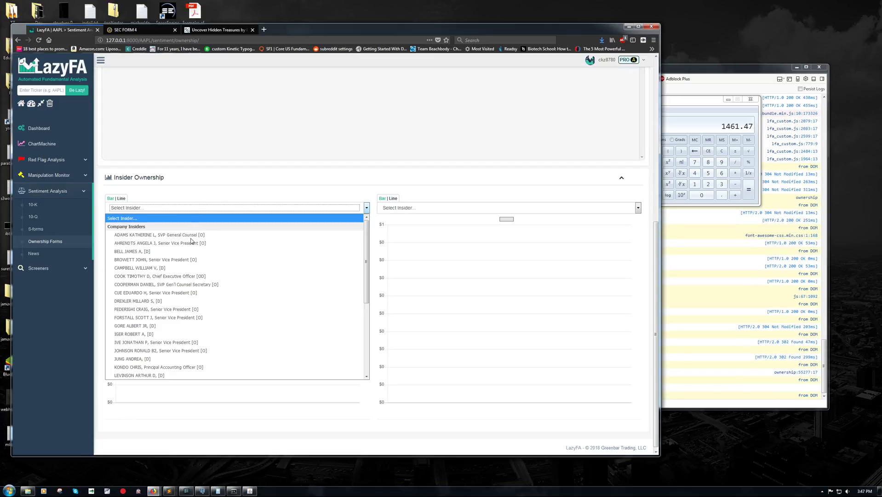
pyautogui.click(138, 276)
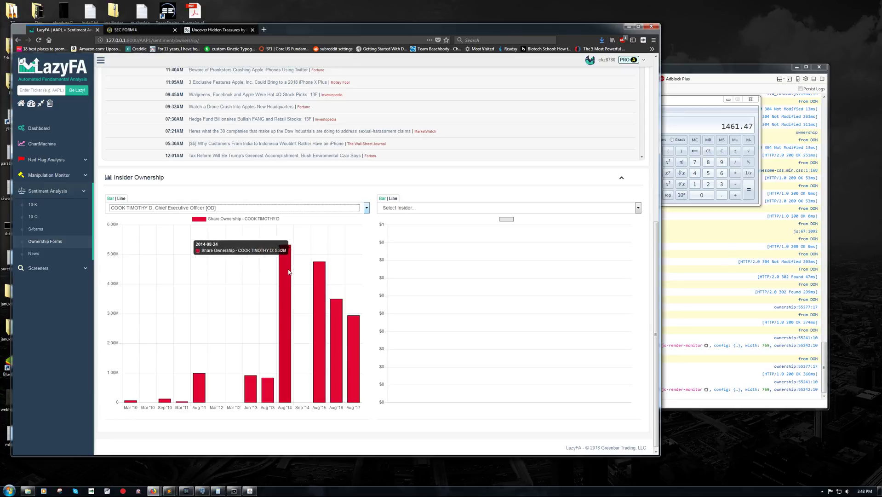
# Step: Calculate the ownership drop between the 2014-08-24 and 2015-08-24 bars as 5.32 - 4.76 in the Calculator
pyautogui.click(708, 99)
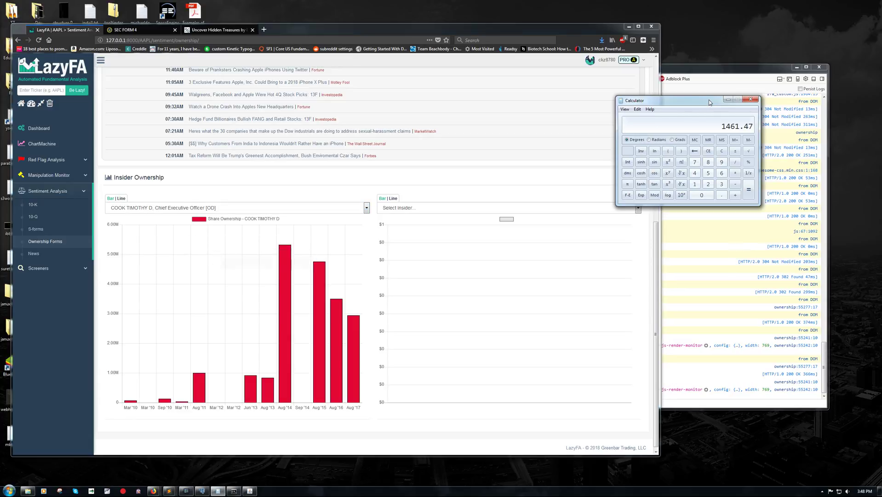
pyautogui.write('5.32 - 4.76')
pyautogui.moveTo(321, 273)
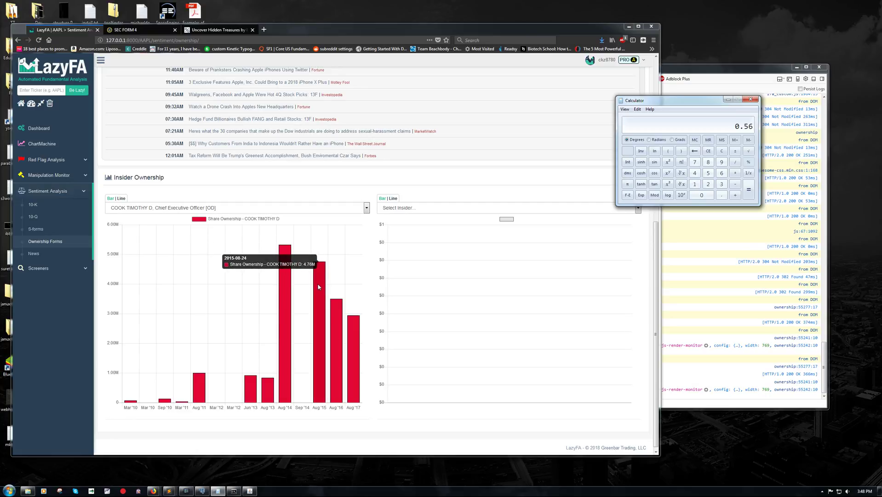
# Step: Calculate the drop from the 2015-08-24 bar to the Aug '16 bar as 4.76 - 3.5, and divide it by 2
pyautogui.moveTo(340, 323)
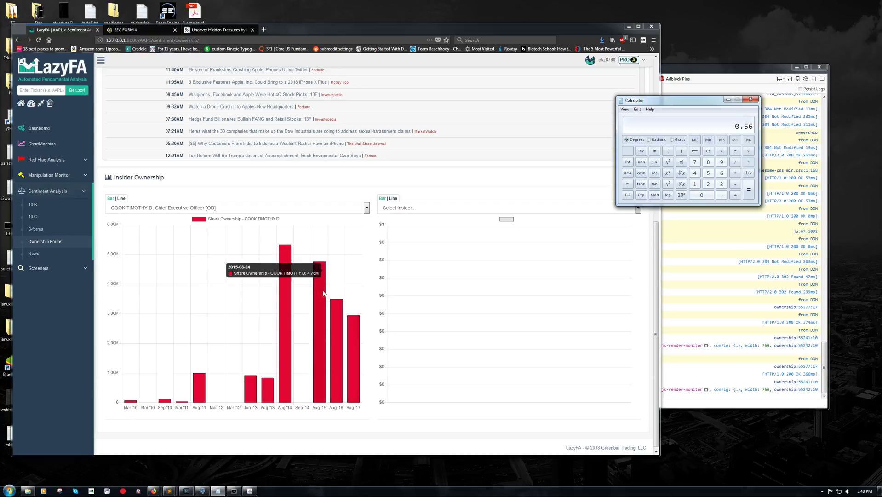
pyautogui.moveTo(321, 296)
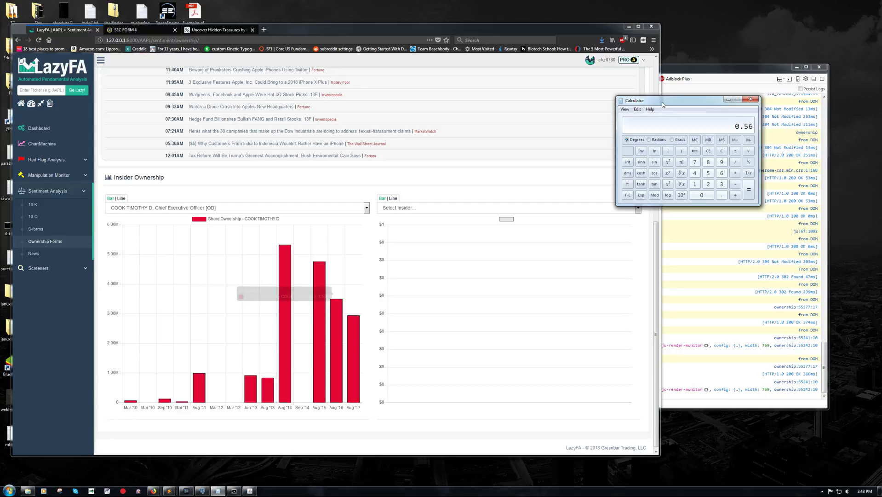
pyautogui.write('4.76')
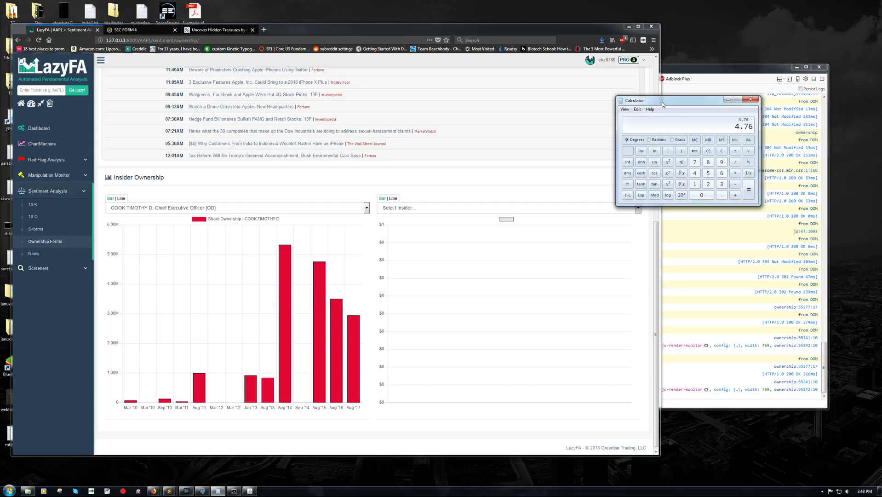
pyautogui.write('3.5')
pyautogui.press('Return')
pyautogui.write('2')
pyautogui.press('Return')
# Step: Review the Form 4's Table I transactions, Table II restricted stock units and footnotes in the browser again
pyautogui.click(146, 27)
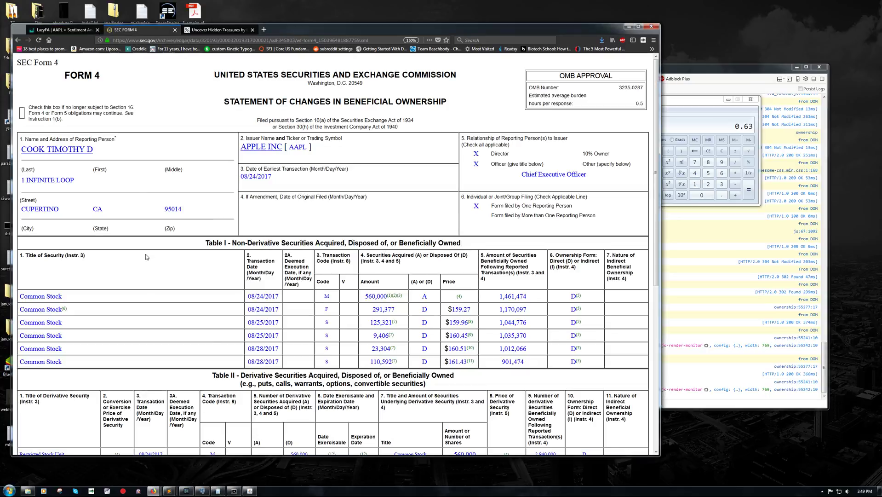
pyautogui.scroll(-5, 200, 285)
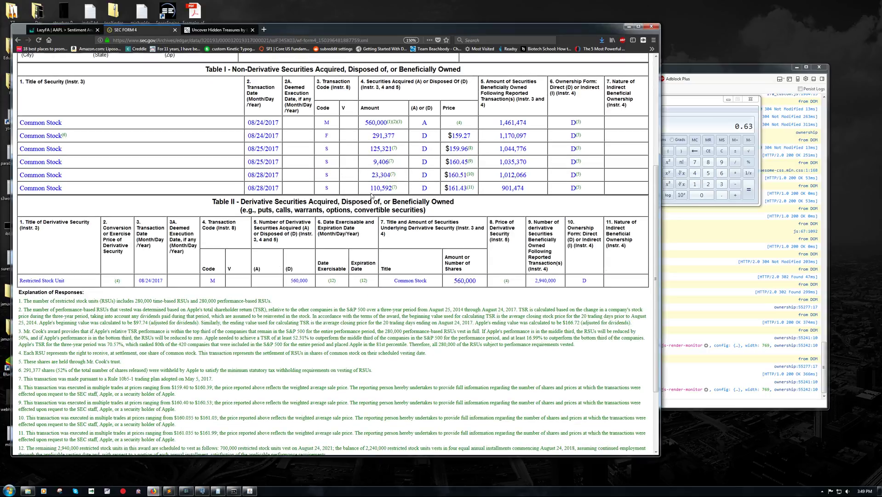
pyautogui.scroll(-3, 285, 248)
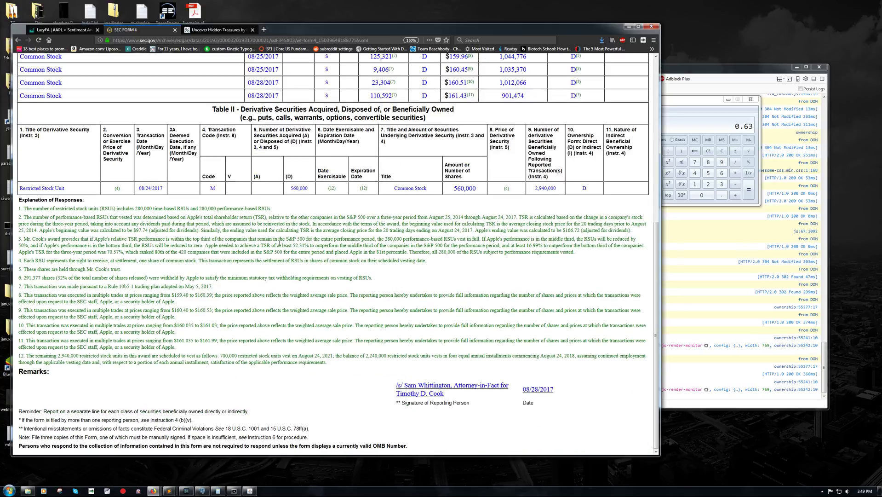
pyautogui.scroll(8, 274, 276)
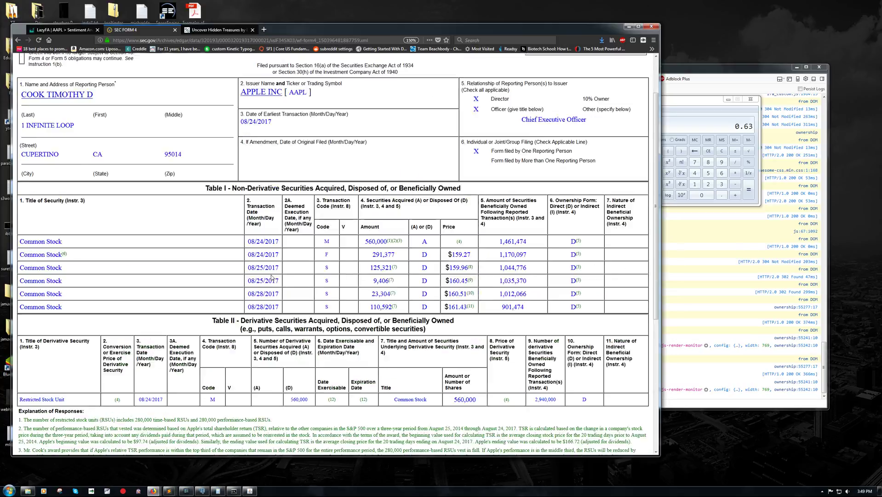
pyautogui.scroll(-4, 276, 266)
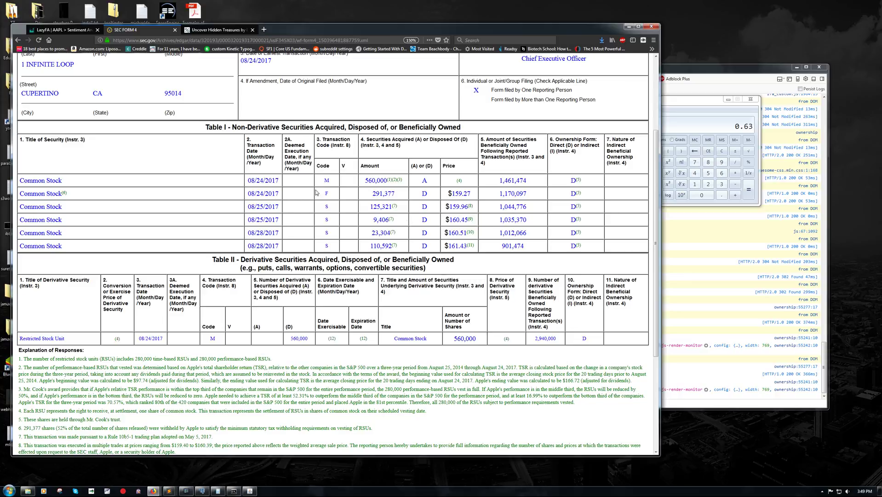
pyautogui.scroll(-5, 190, 356)
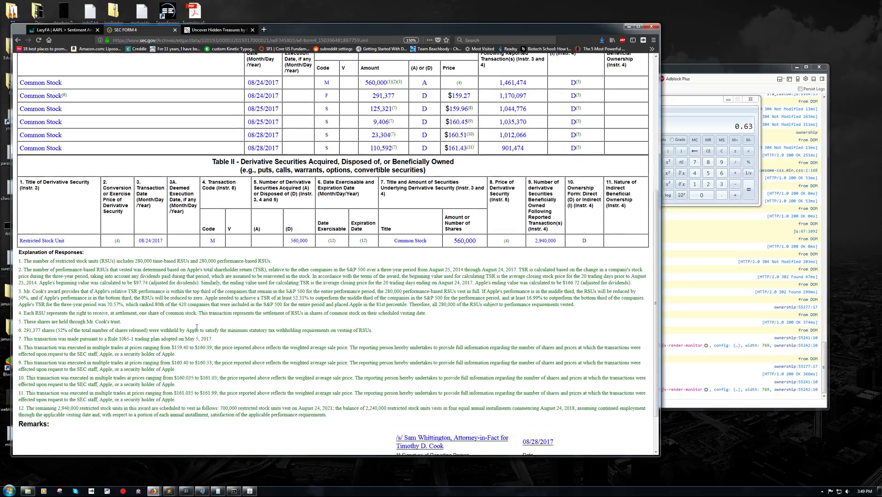
# Step: Reload the LazyFA ownership page and chart Apple's Chief Executive Officer in the second insider chart
pyautogui.click(62, 29)
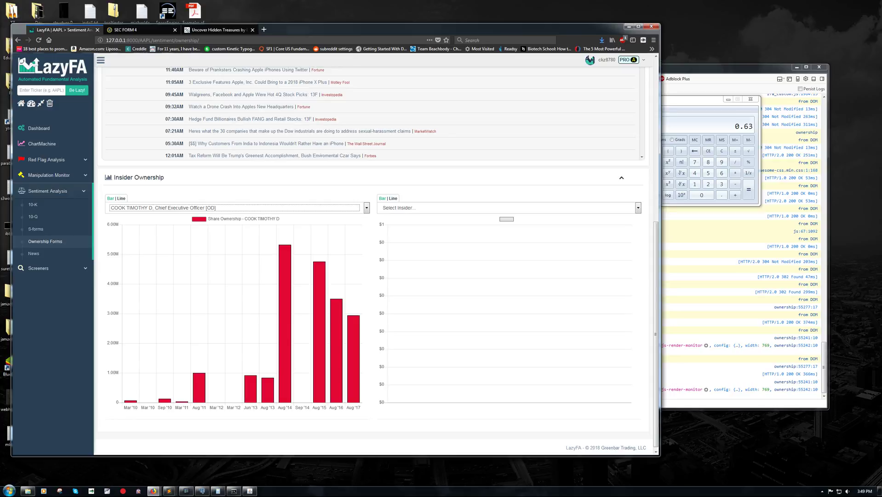
pyautogui.hotkey('alt', 'Tab')
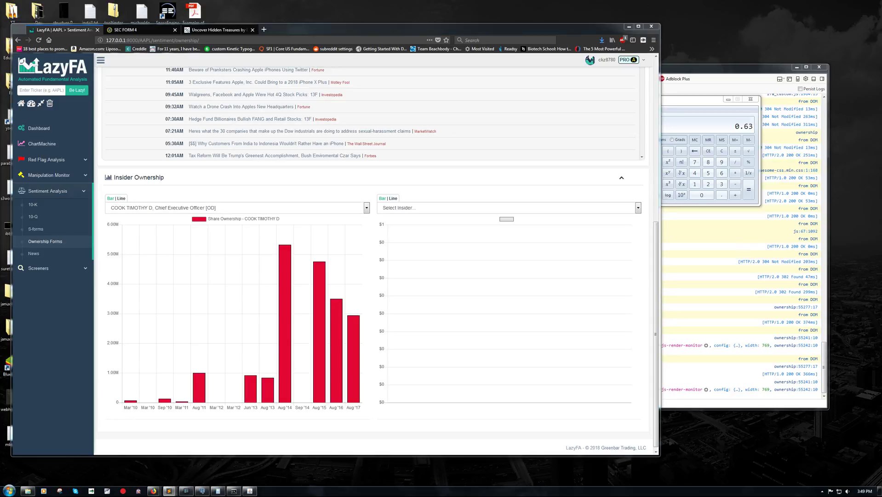
pyautogui.click(190, 175)
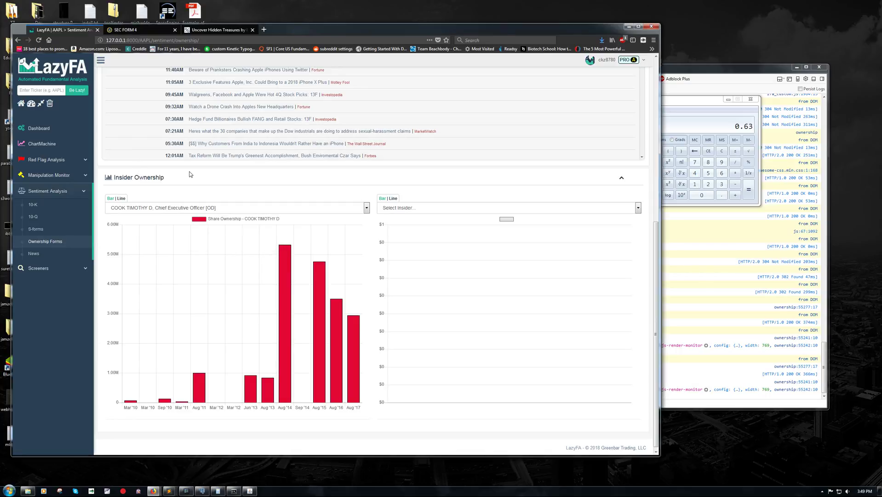
pyautogui.press('F5')
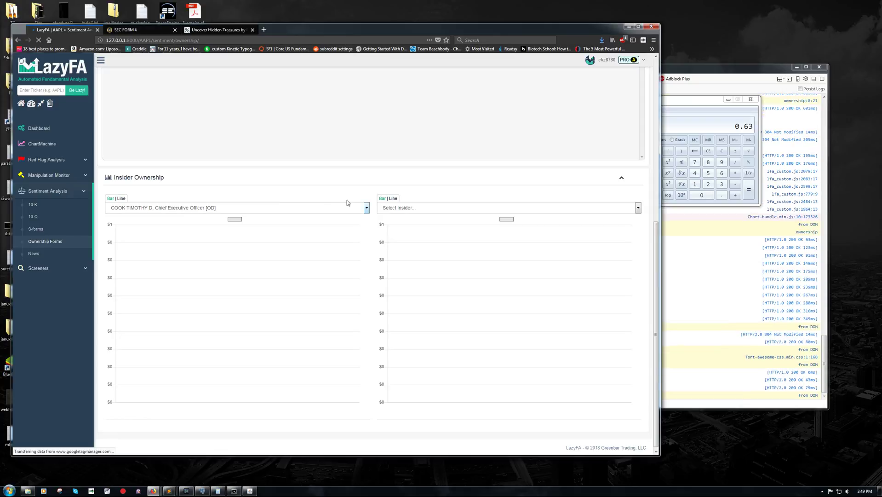
pyautogui.click(386, 209)
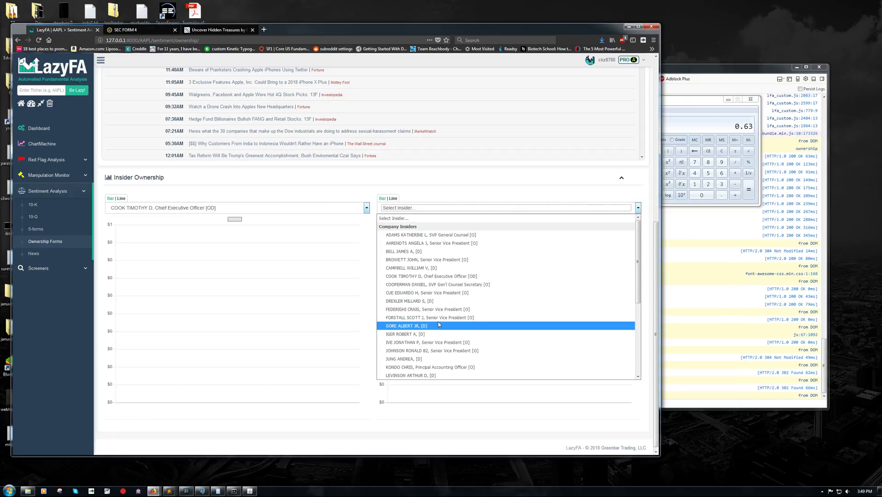
pyautogui.click(414, 277)
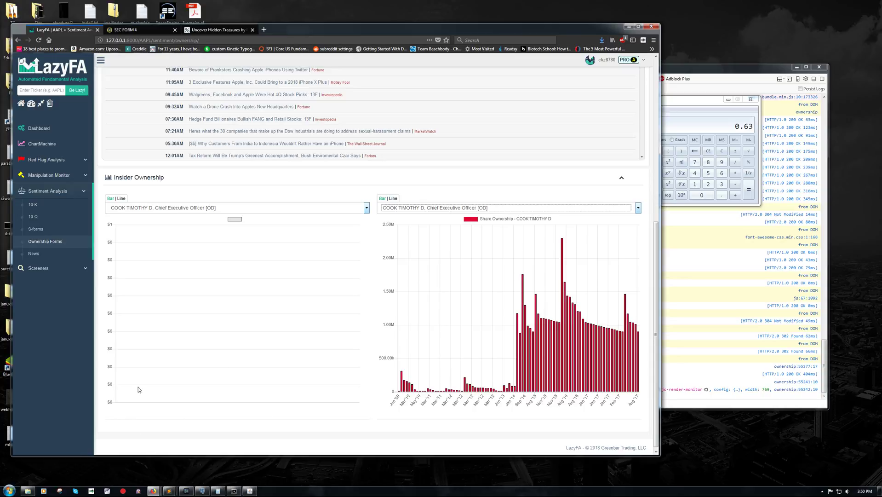
pyautogui.scroll(6, 139, 390)
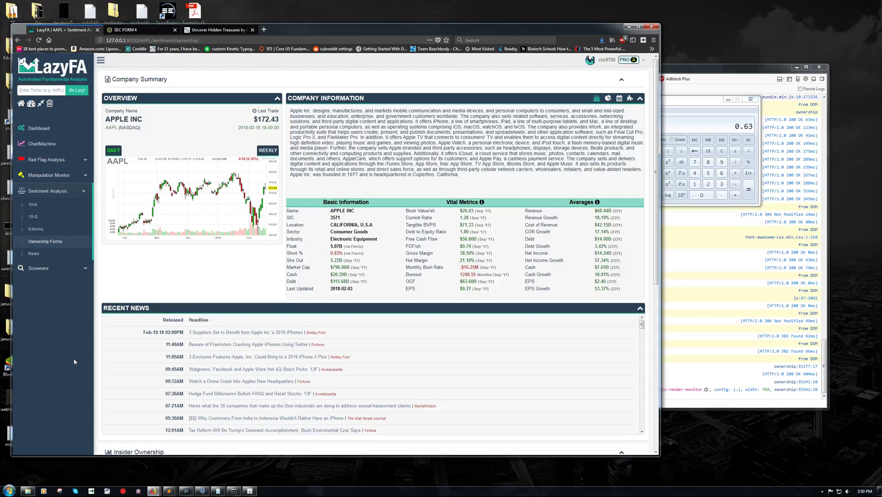
pyautogui.scroll(-6, 74, 362)
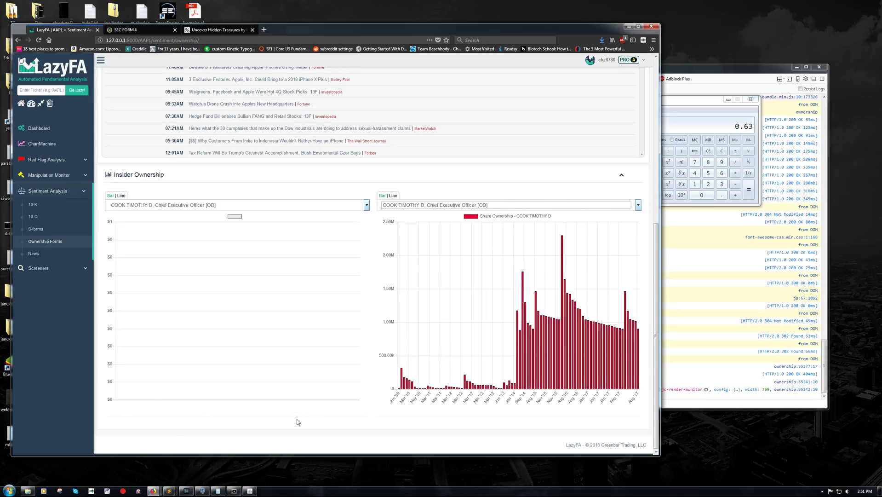
pyautogui.click(273, 470)
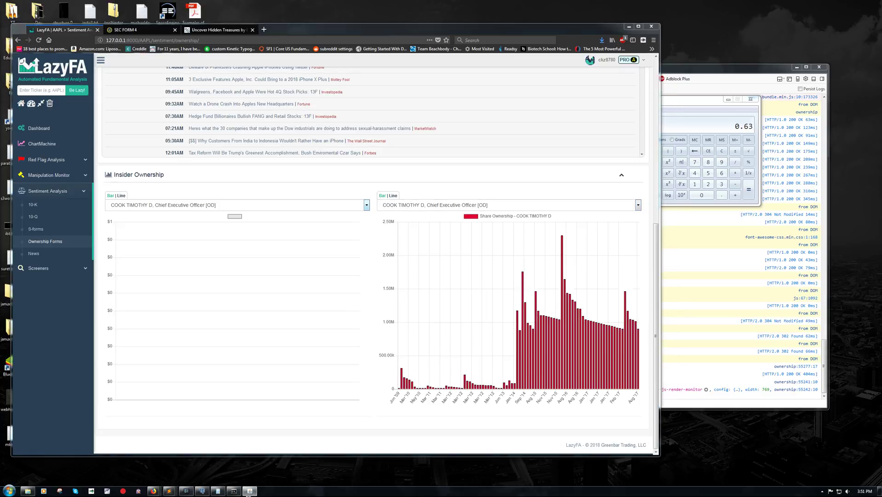